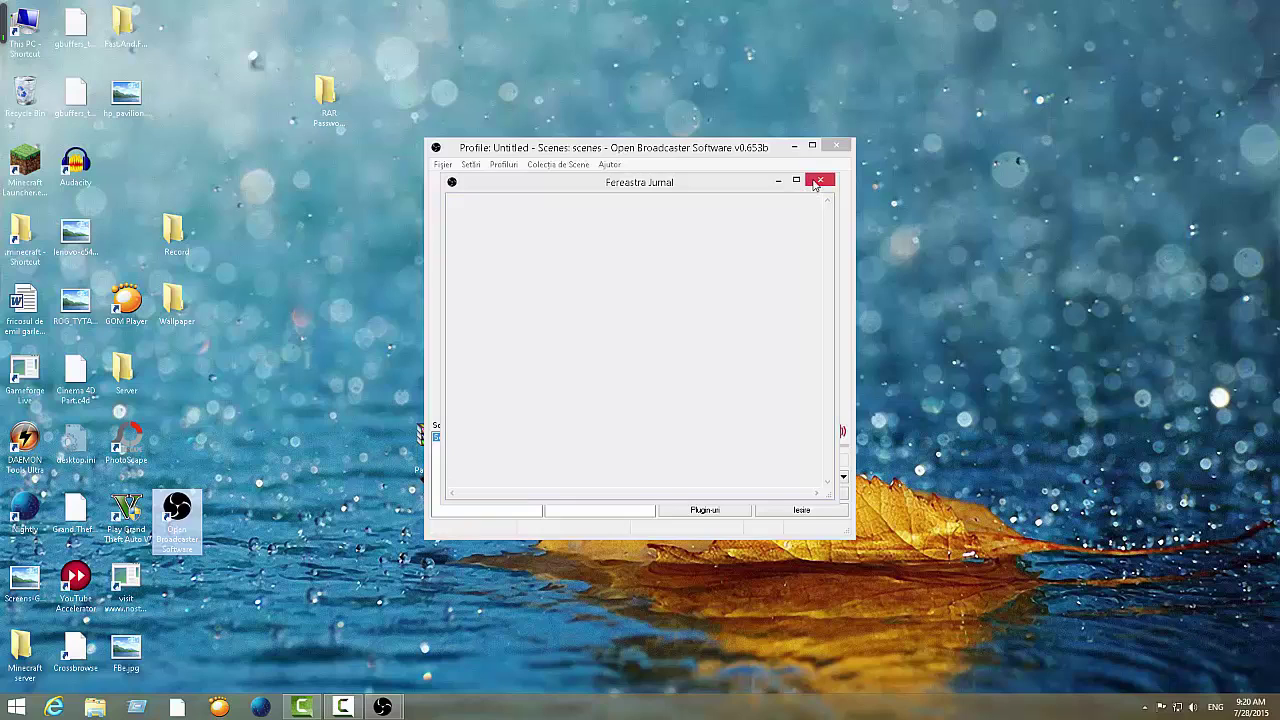
Close the log window and delete the Captura Fereastră source from the scene.
{"action": "left_click", "coordinate": [818, 181]}
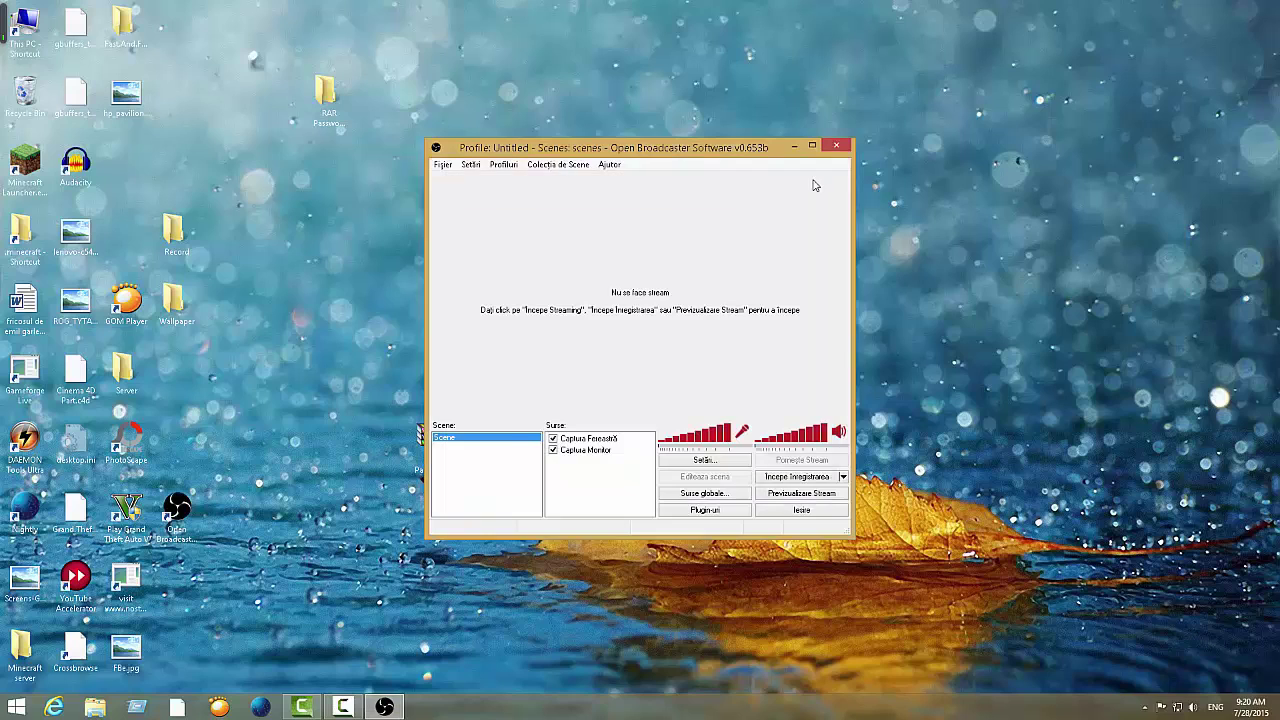
{"action": "right_click", "coordinate": [587, 439]}
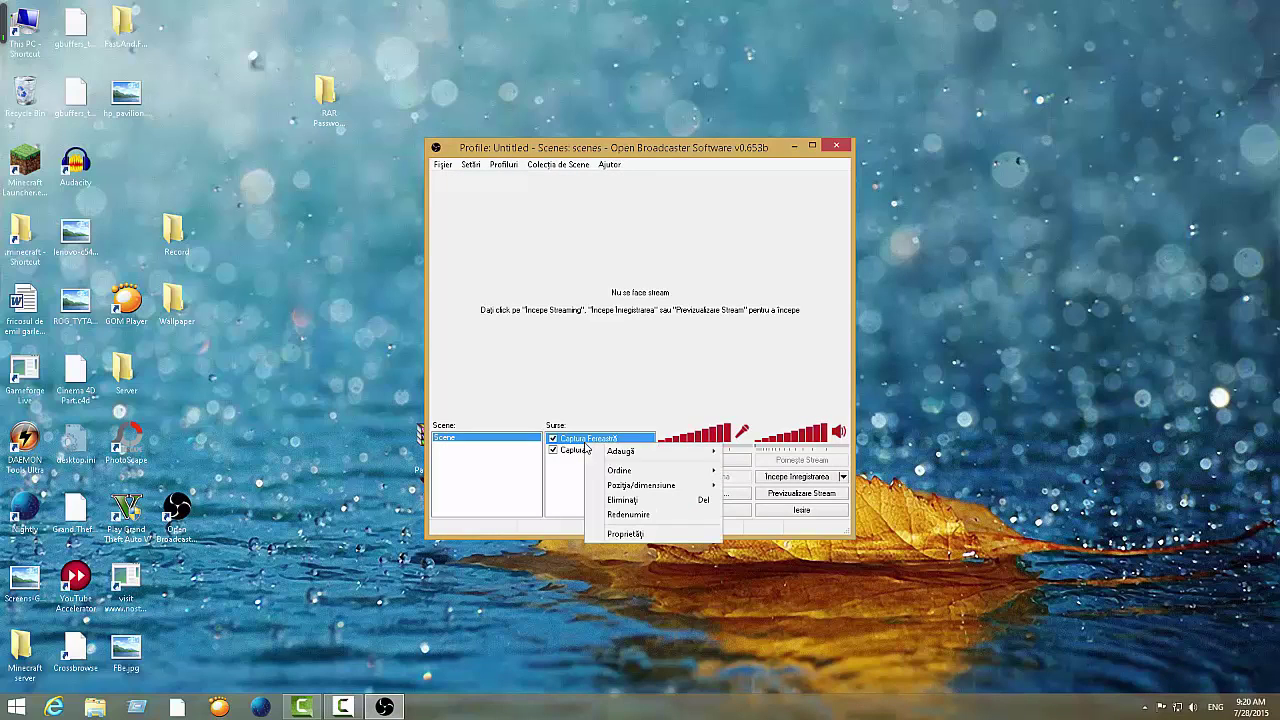
{"action": "left_click", "coordinate": [622, 499]}
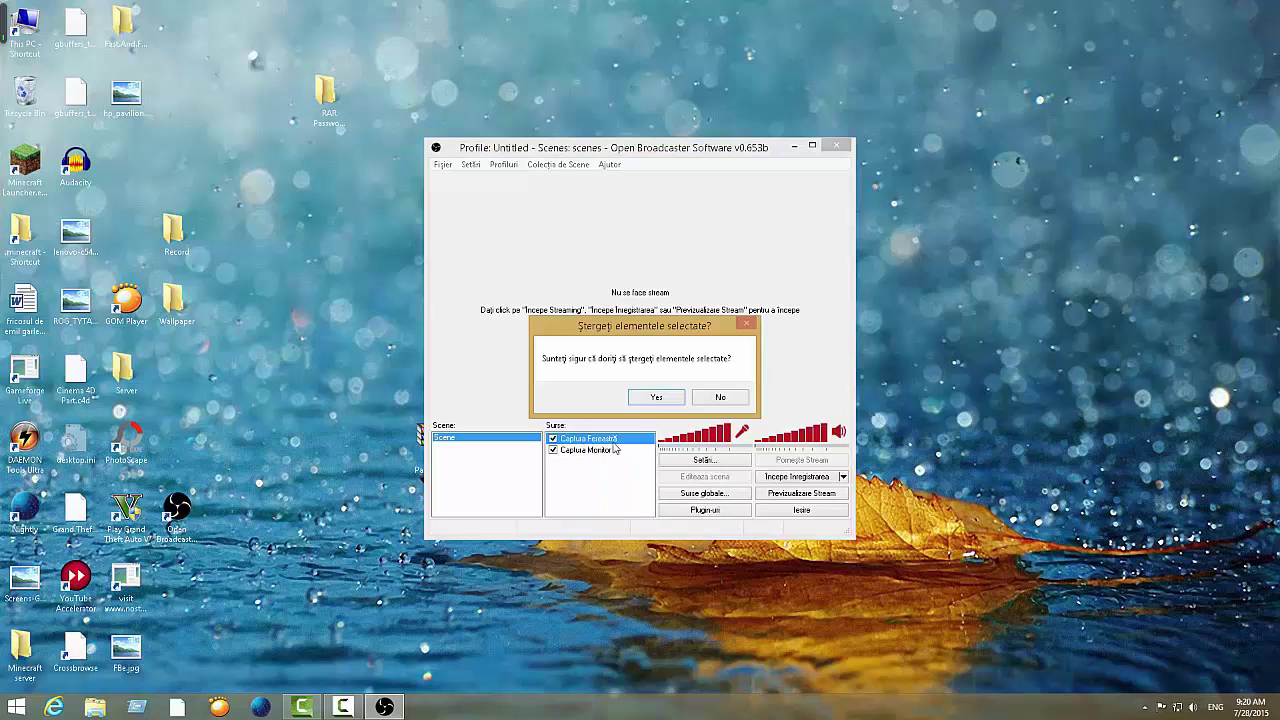
{"action": "left_click", "coordinate": [648, 396]}
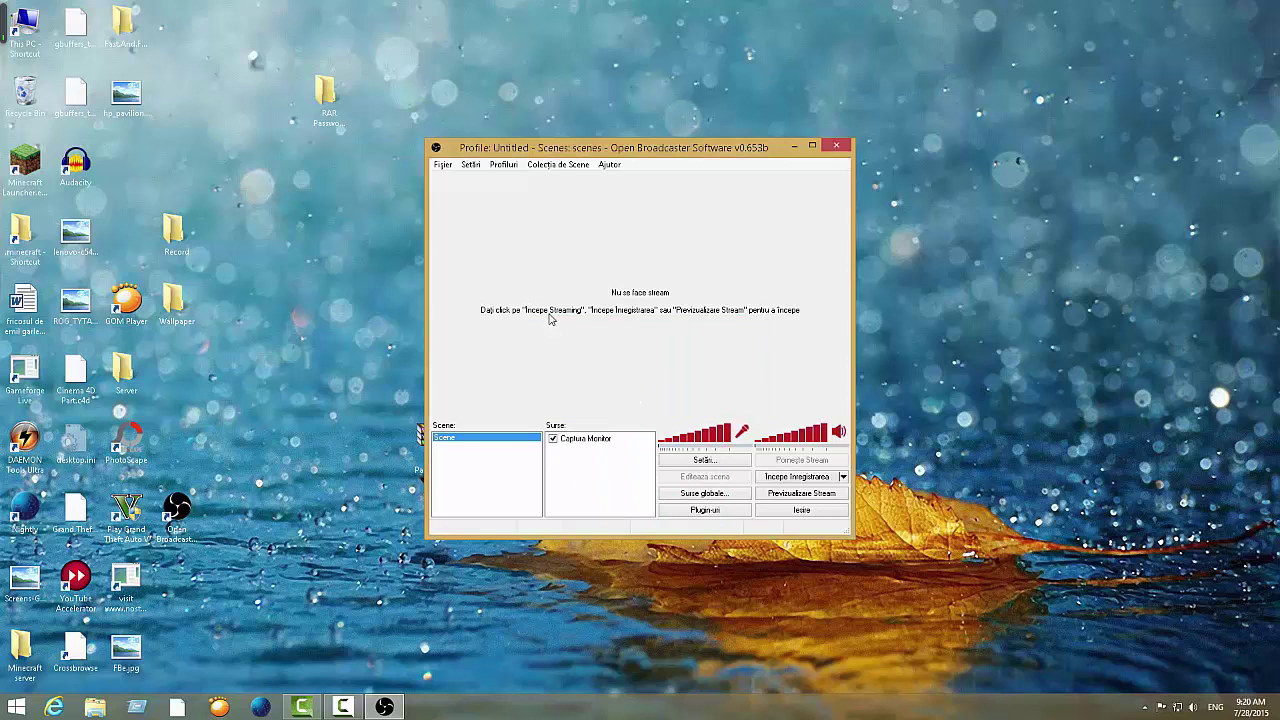
Open the general settings and add a new settings profile under a personal name.
{"action": "left_click", "coordinate": [470, 164]}
{"action": "left_click", "coordinate": [440, 180]}
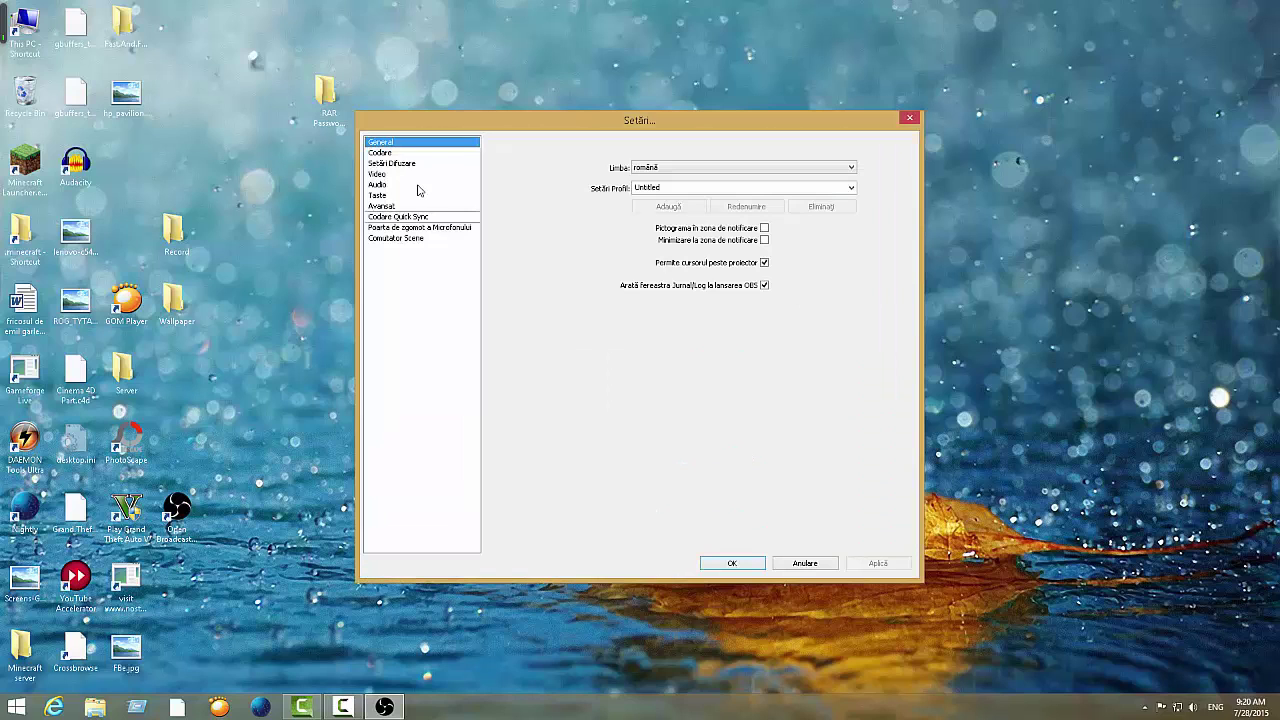
{"action": "left_click", "coordinate": [683, 168]}
{"action": "left_click", "coordinate": [682, 176]}
{"action": "left_click", "coordinate": [684, 189]}
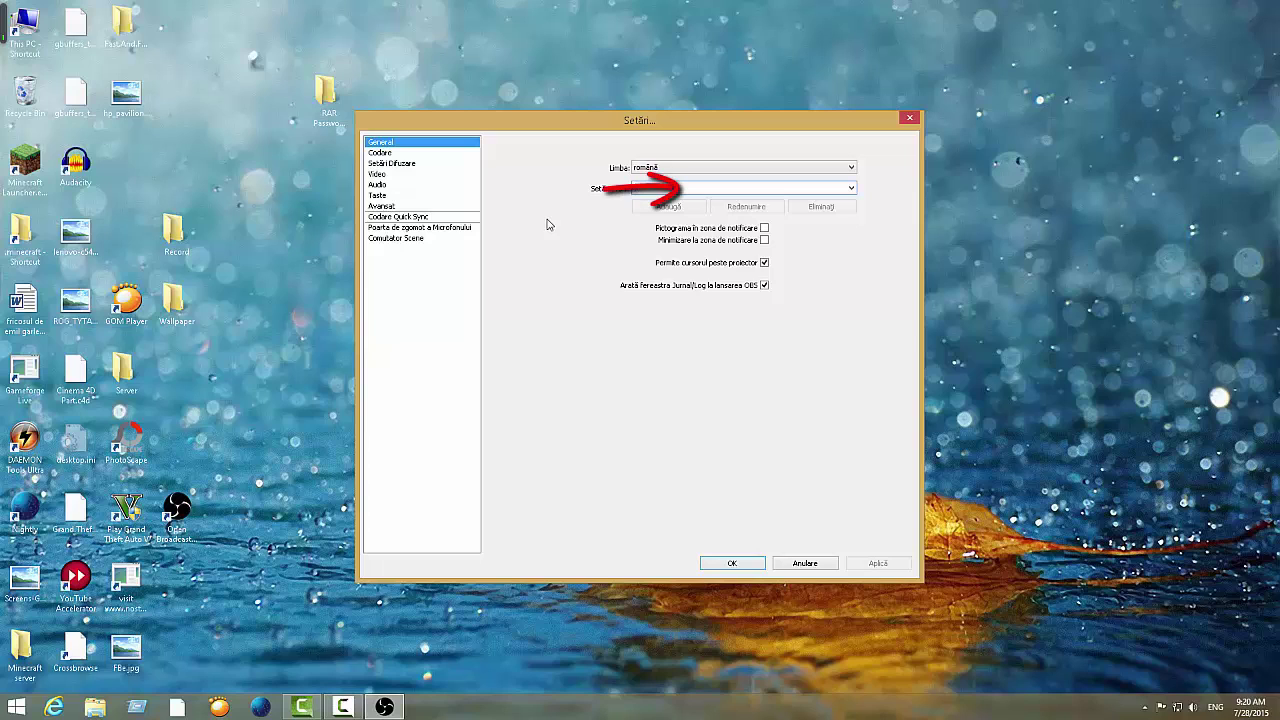
{"action": "type", "text": "i"}
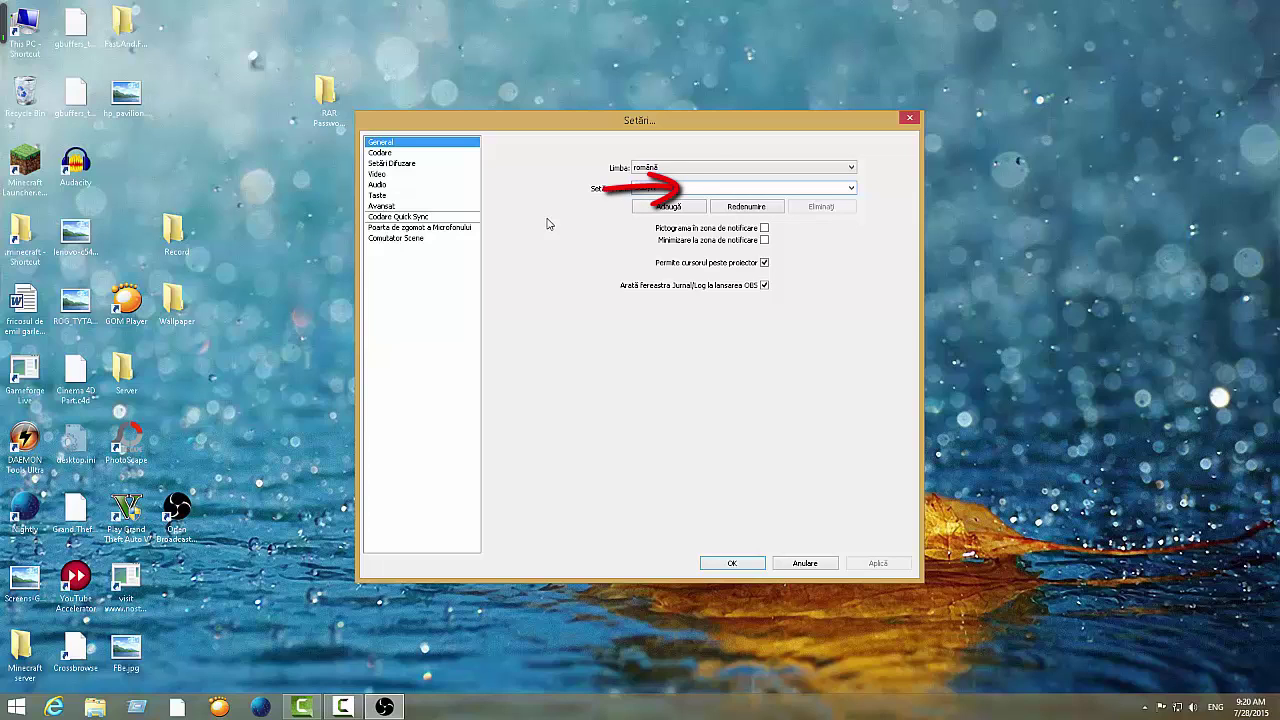
{"action": "left_click", "coordinate": [650, 208]}
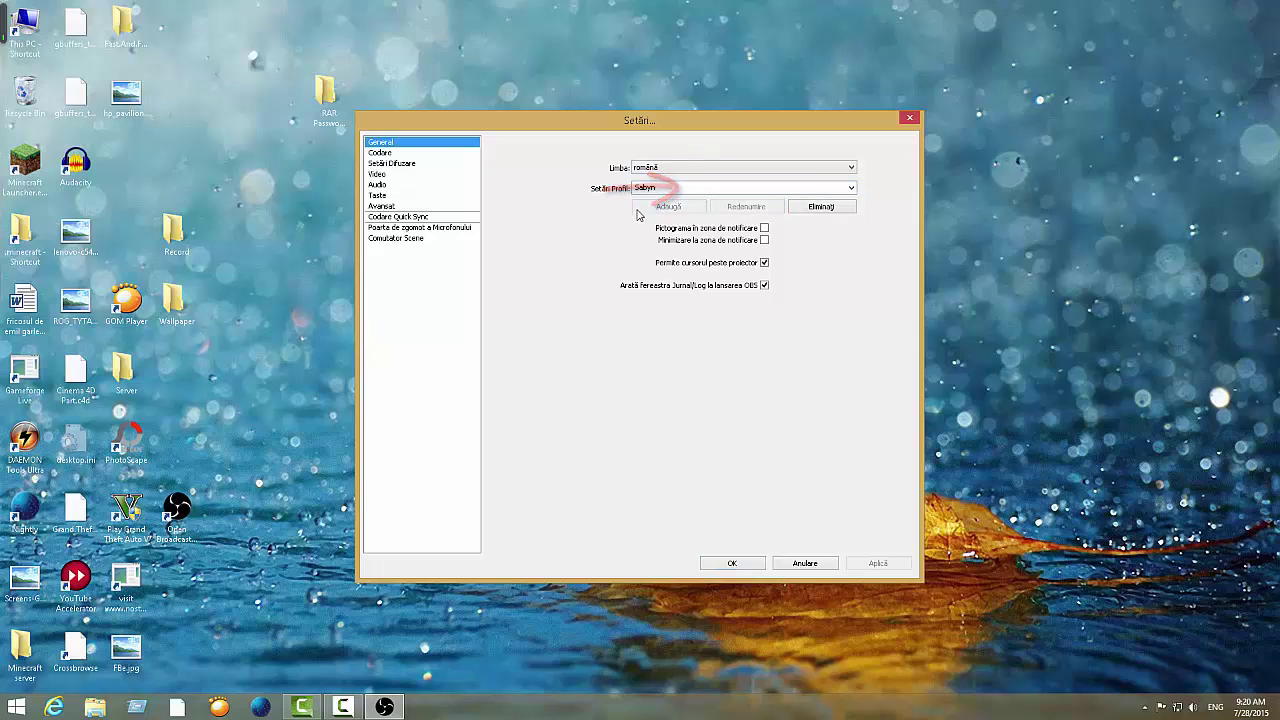
Set the audio encoding bitrate to 320 with the stereo channel and save the encoding changes.
{"action": "left_click", "coordinate": [381, 154]}
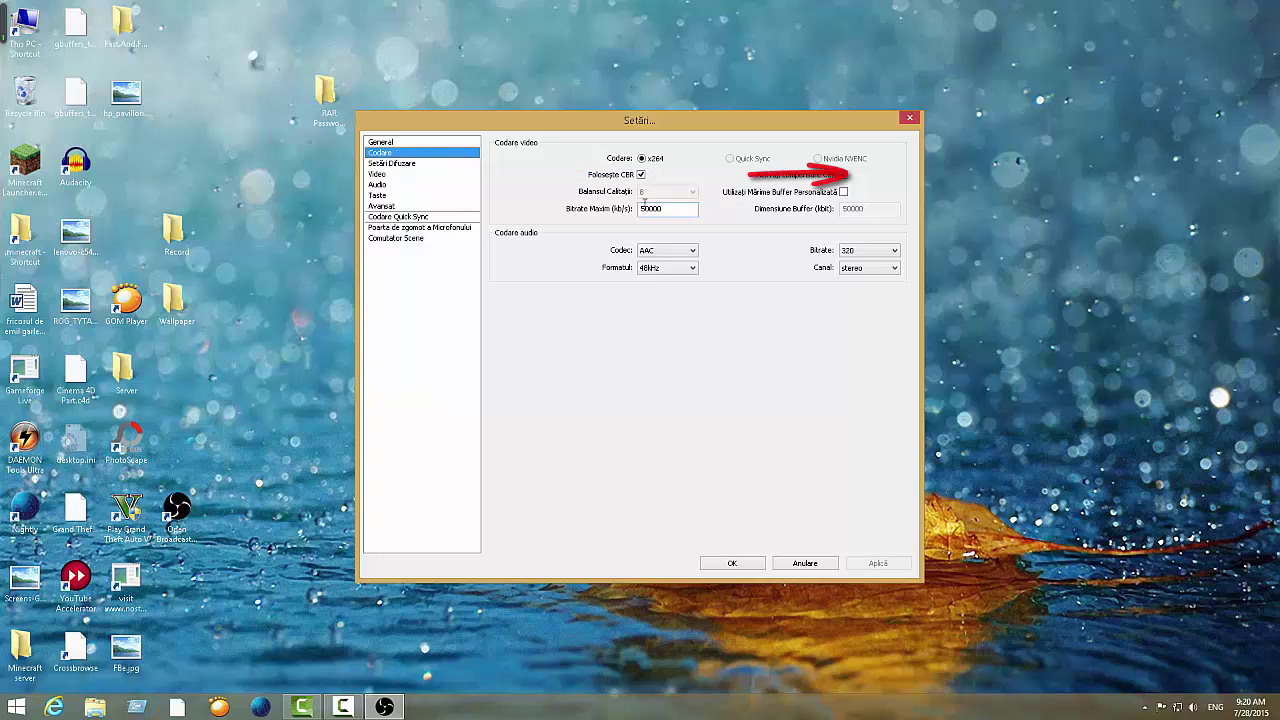
{"action": "mouse_move", "coordinate": [622, 214]}
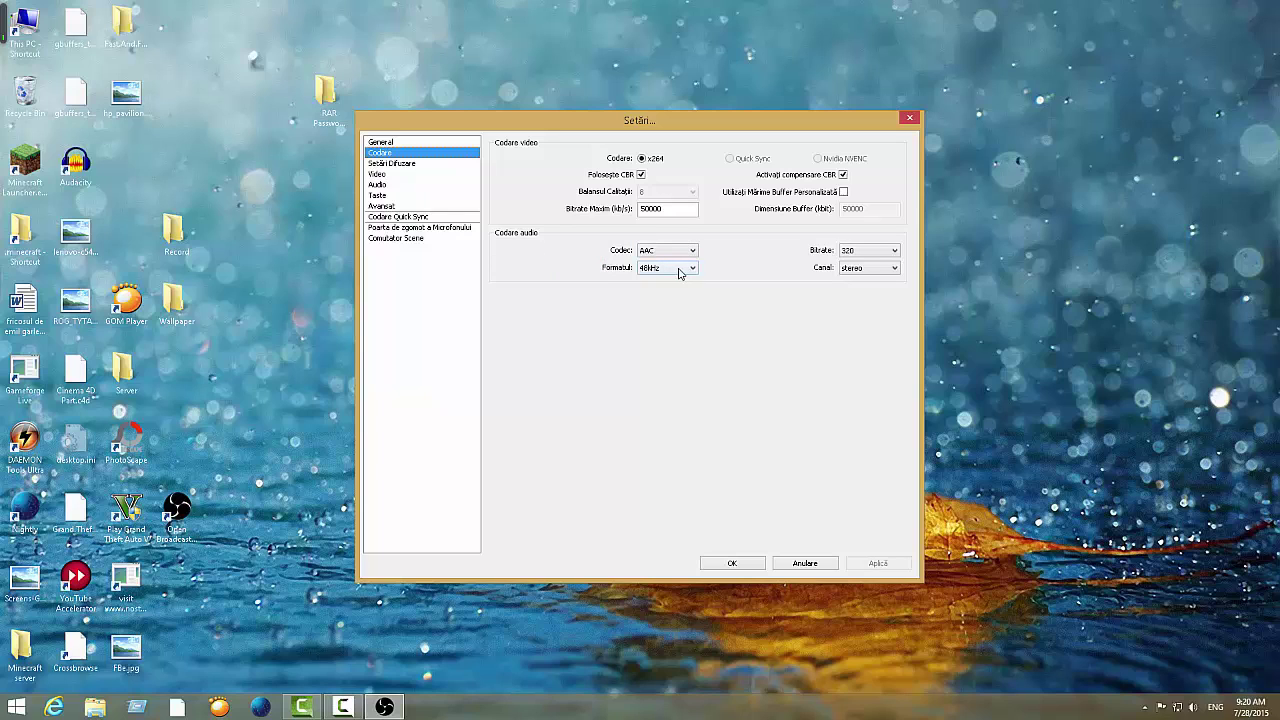
{"action": "left_click", "coordinate": [846, 254]}
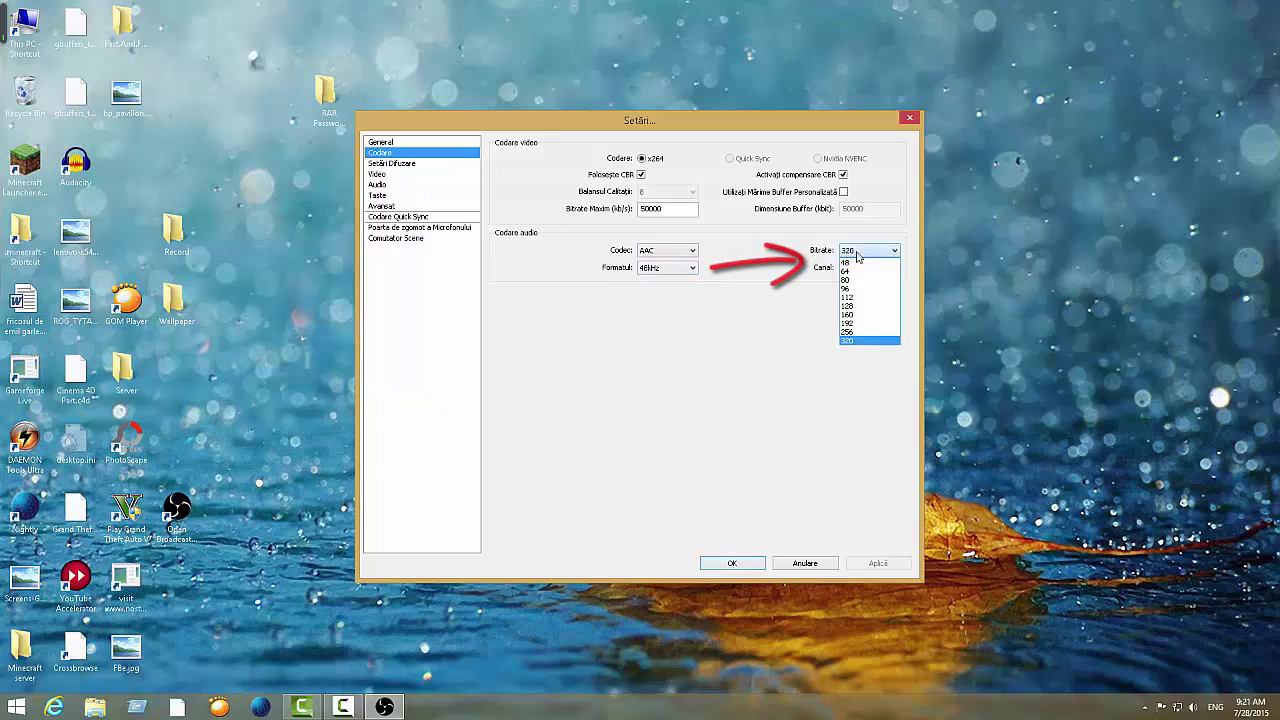
{"action": "left_click", "coordinate": [846, 306]}
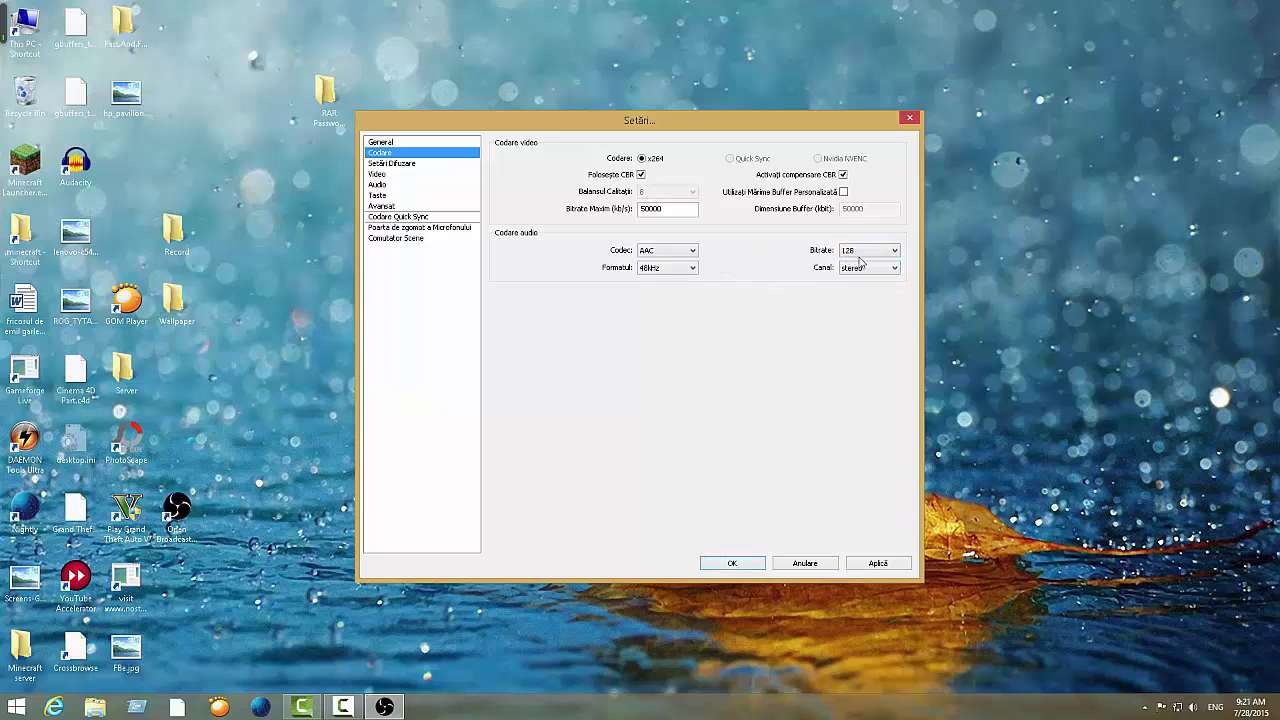
{"action": "left_click", "coordinate": [860, 250]}
{"action": "left_click", "coordinate": [846, 314]}
{"action": "left_click", "coordinate": [849, 251]}
{"action": "left_click", "coordinate": [848, 340]}
{"action": "left_click", "coordinate": [857, 274]}
{"action": "left_click", "coordinate": [860, 278]}
{"action": "left_click", "coordinate": [401, 165]}
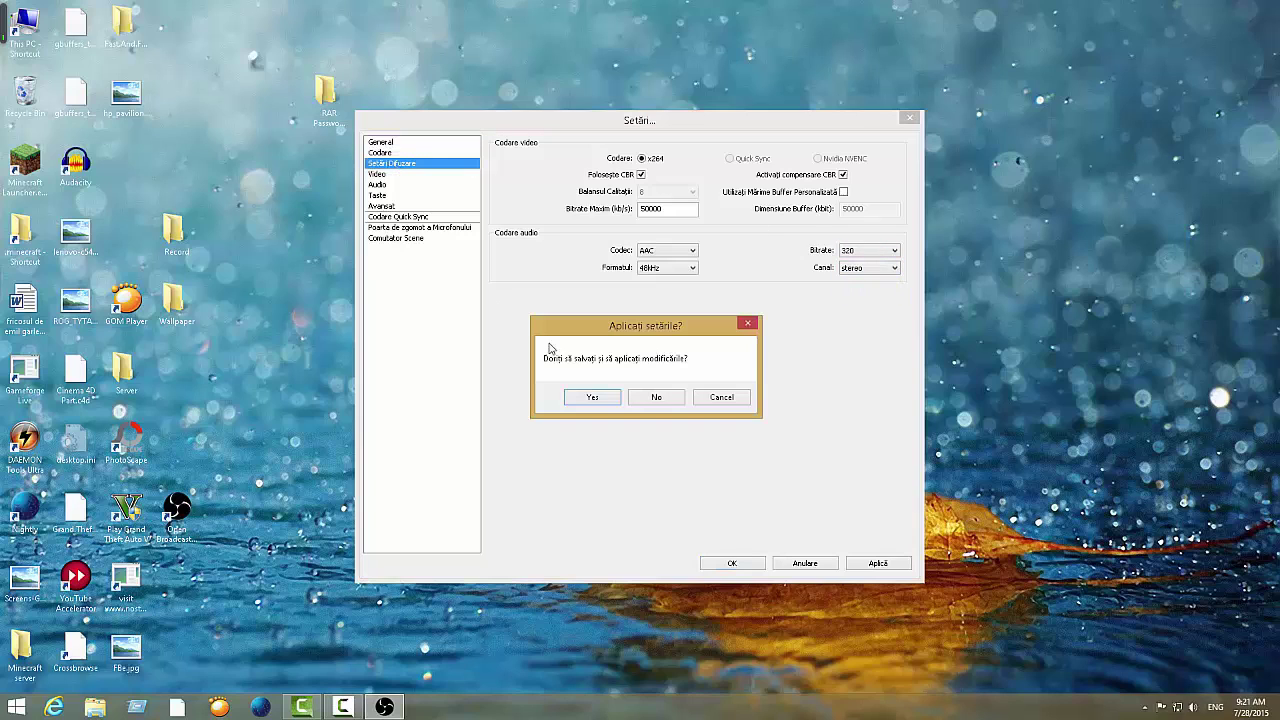
{"action": "left_click", "coordinate": [594, 398]}
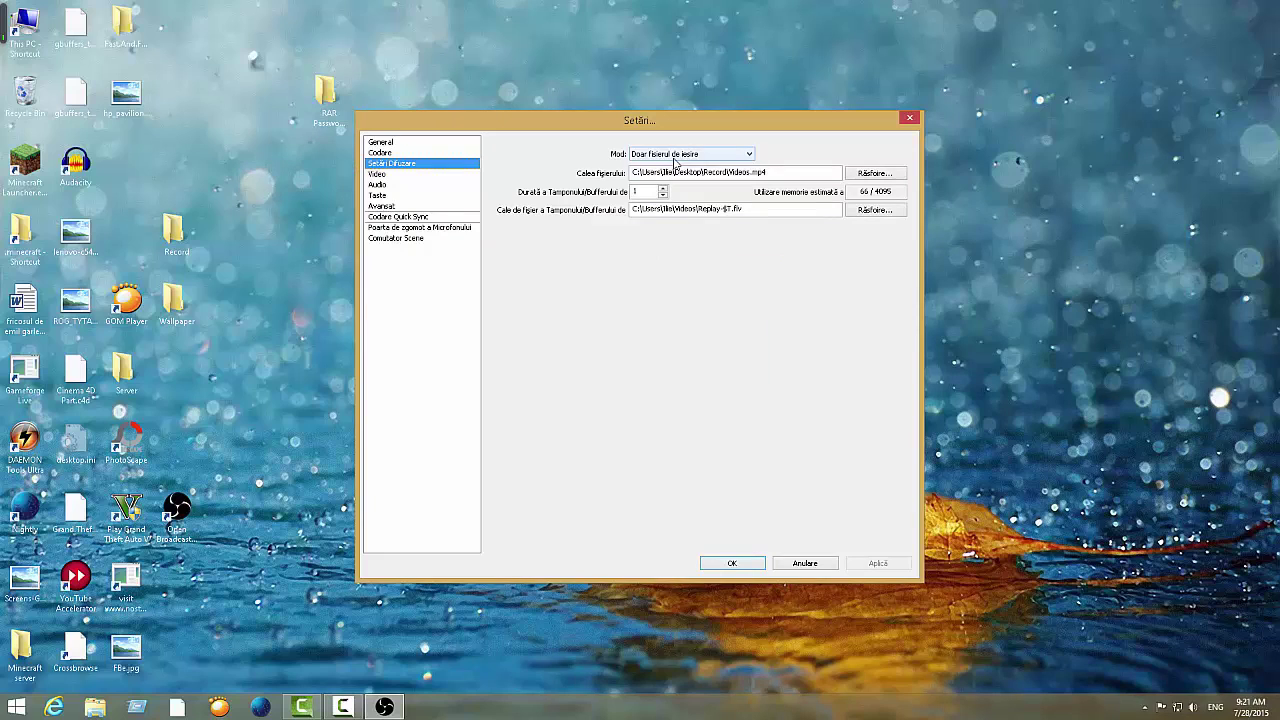
Set the recording output file to t.mp4 in the Record folder and save the broadcast changes.
{"action": "left_click", "coordinate": [874, 173]}
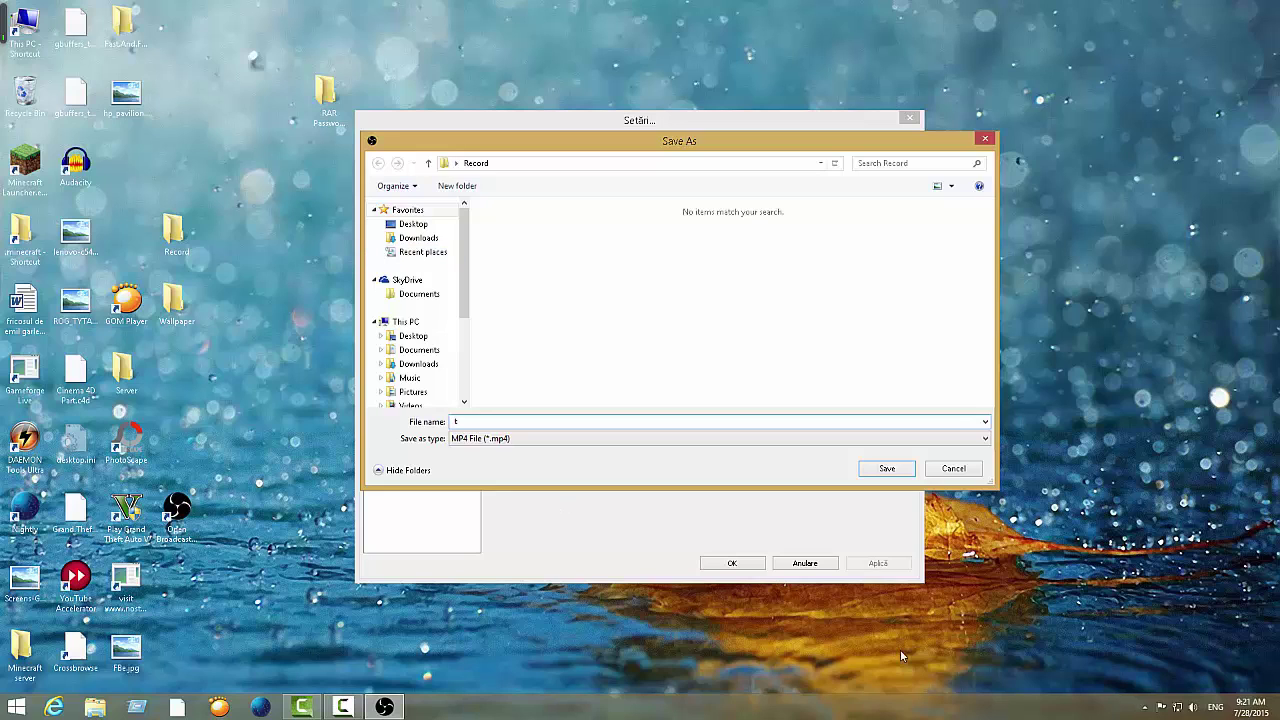
{"action": "left_click", "coordinate": [886, 468]}
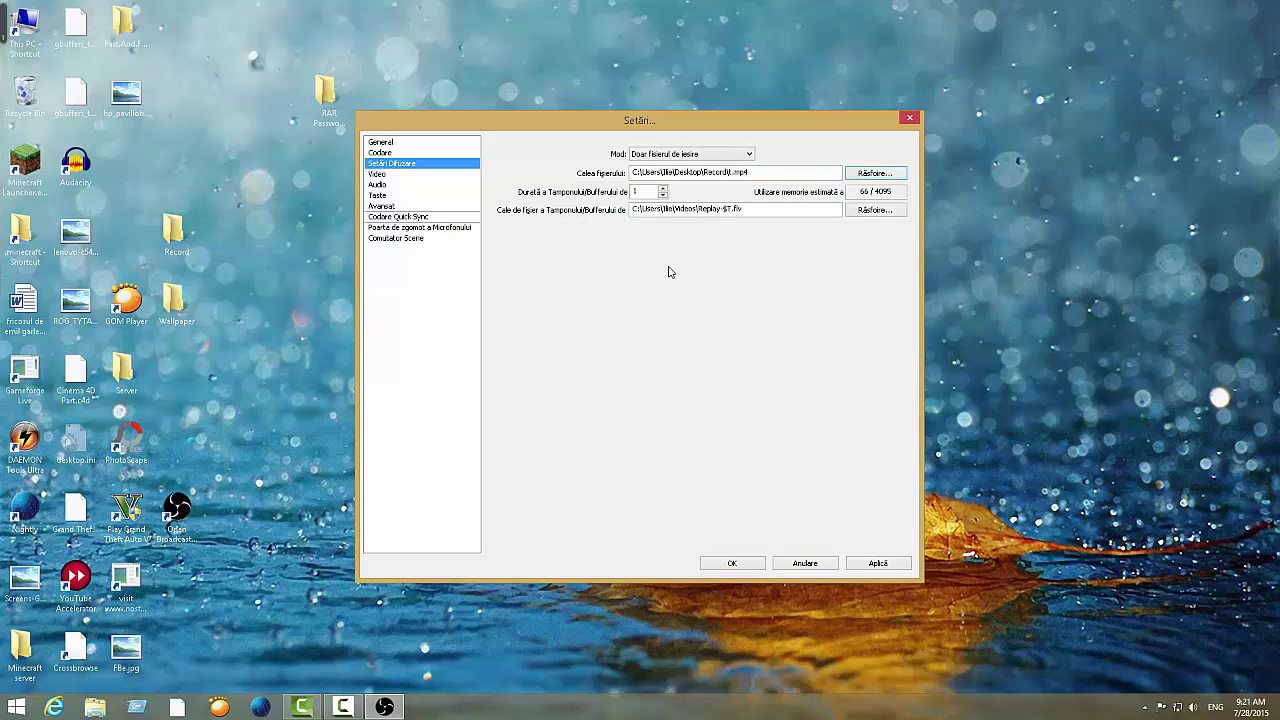
{"action": "left_click", "coordinate": [636, 192]}
{"action": "left_click", "coordinate": [378, 176]}
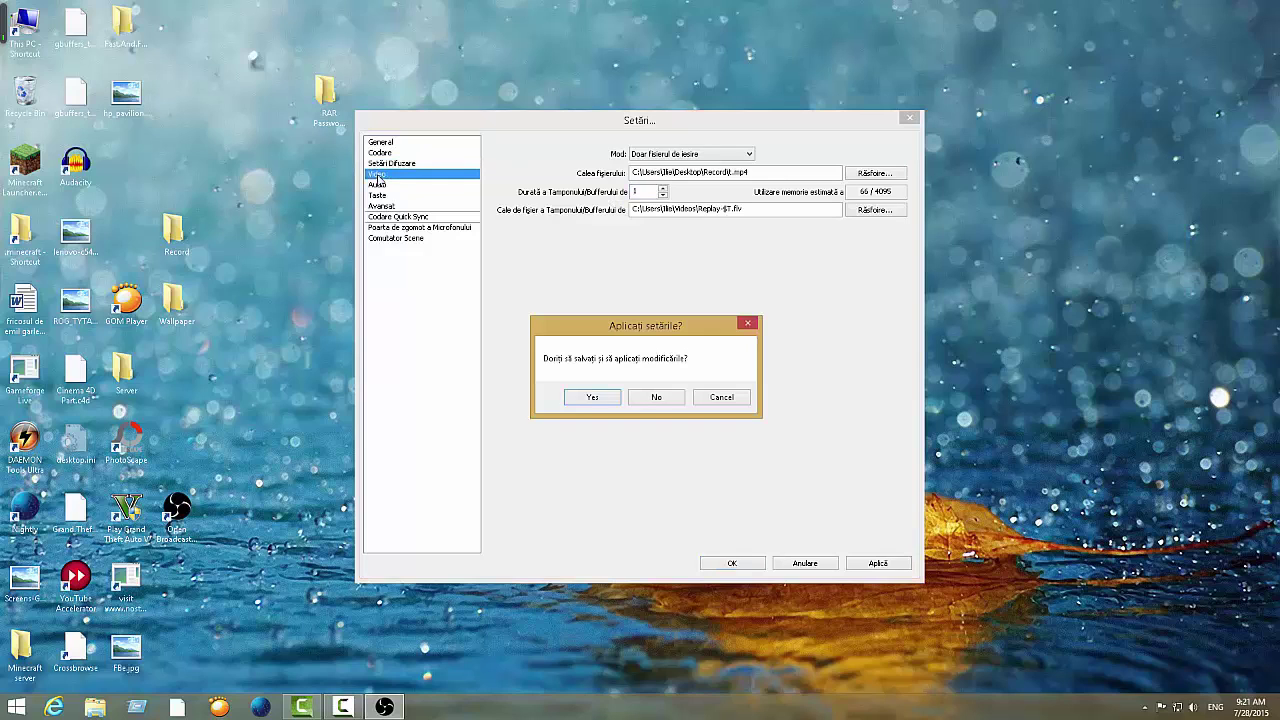
{"action": "left_click", "coordinate": [590, 397]}
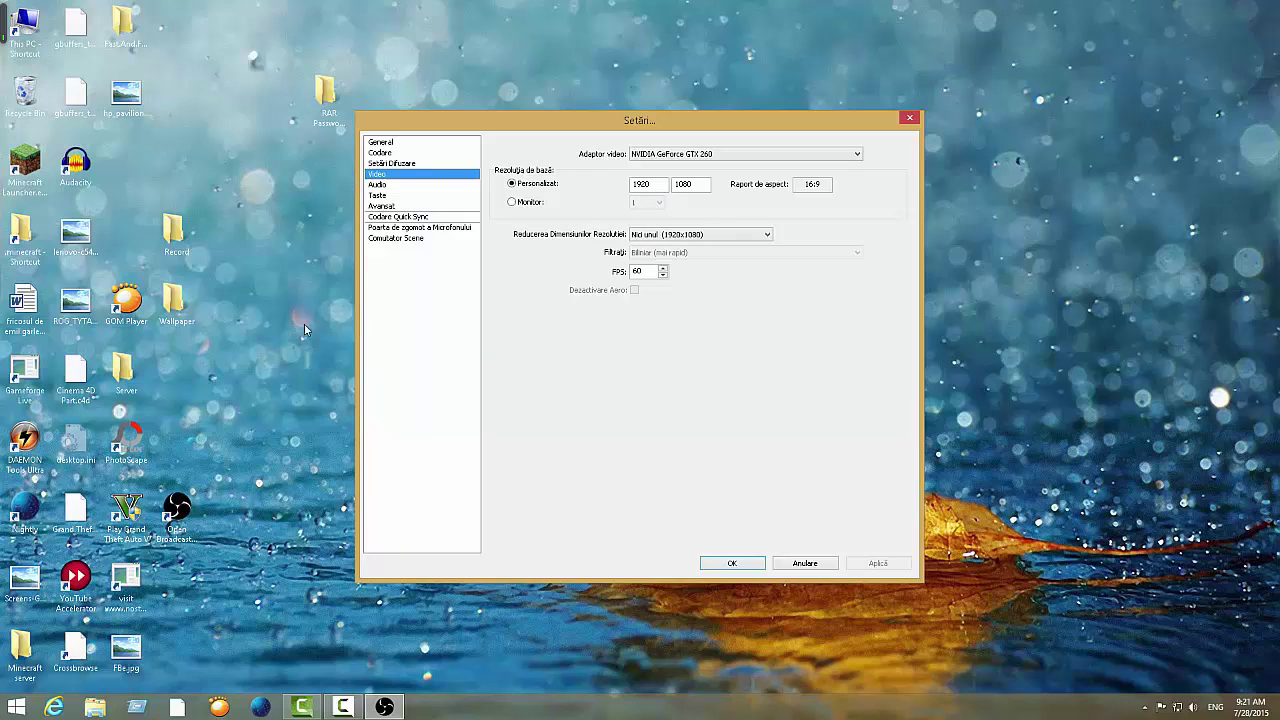
Check the monitor's resolution in the Windows display settings, trying 1280 × 1024 and confirming 1920 × 1080.
{"action": "right_click", "coordinate": [253, 342]}
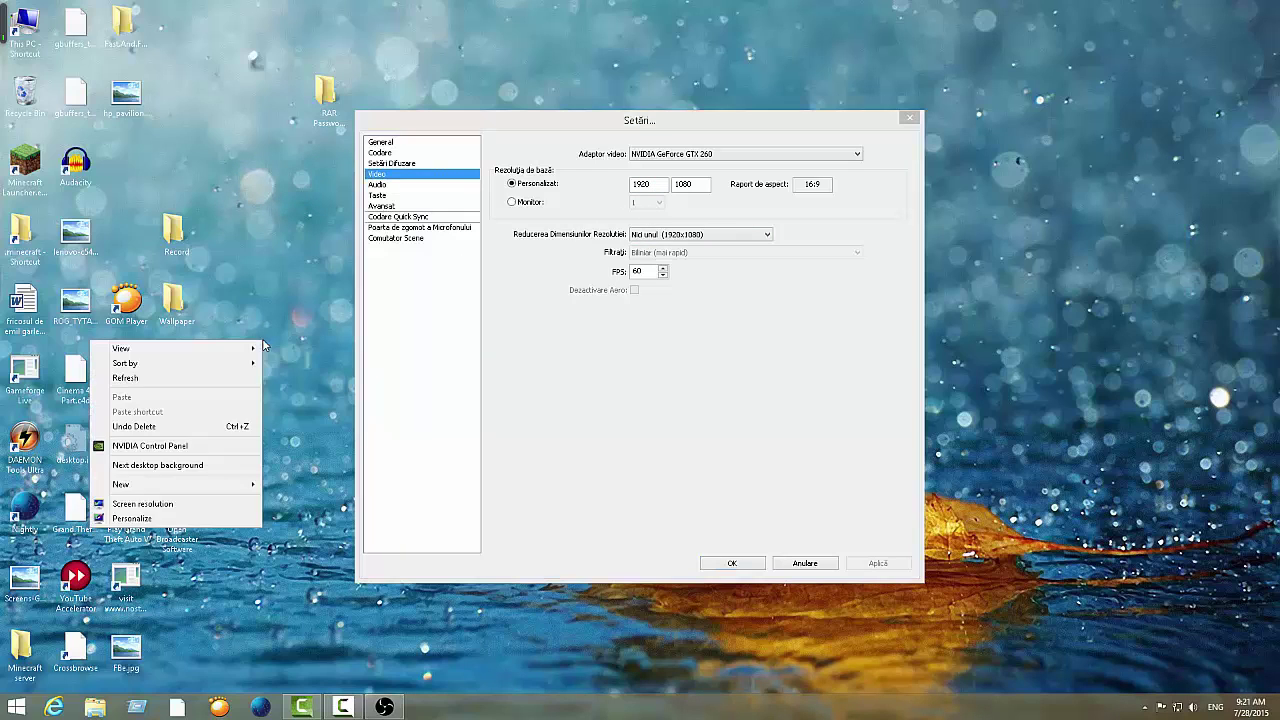
{"action": "left_click", "coordinate": [168, 506]}
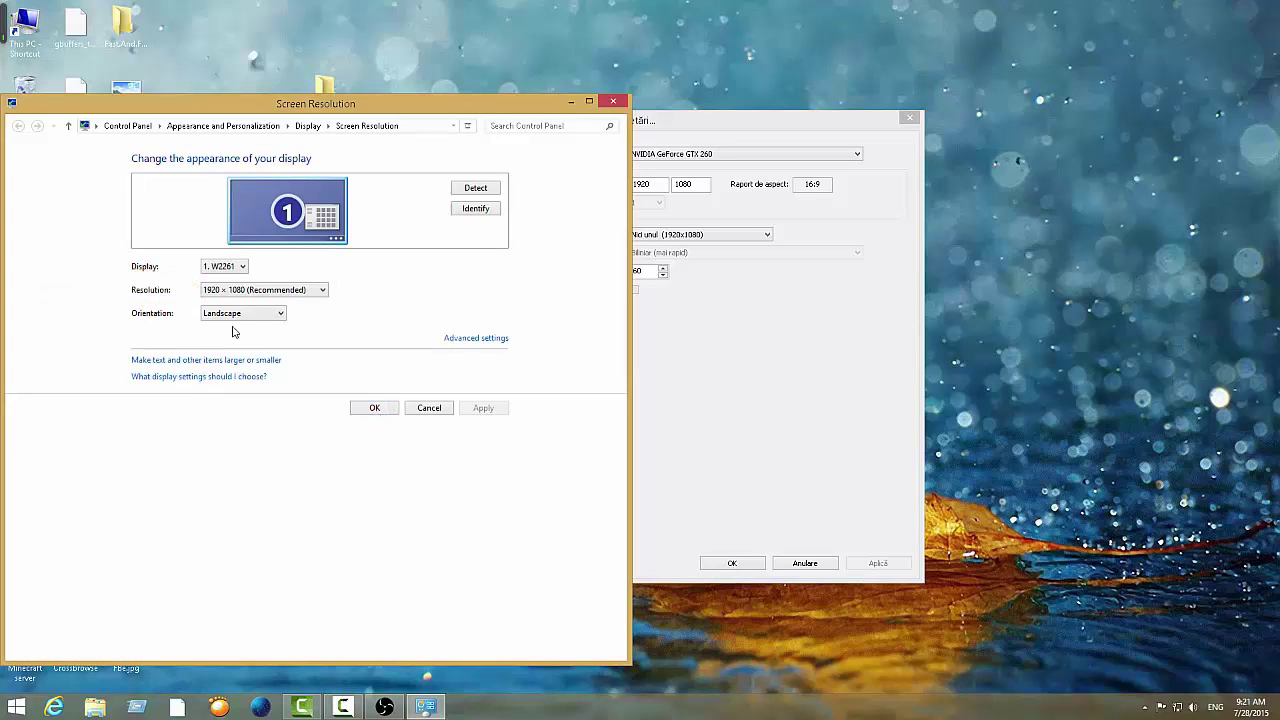
{"action": "left_click", "coordinate": [235, 289]}
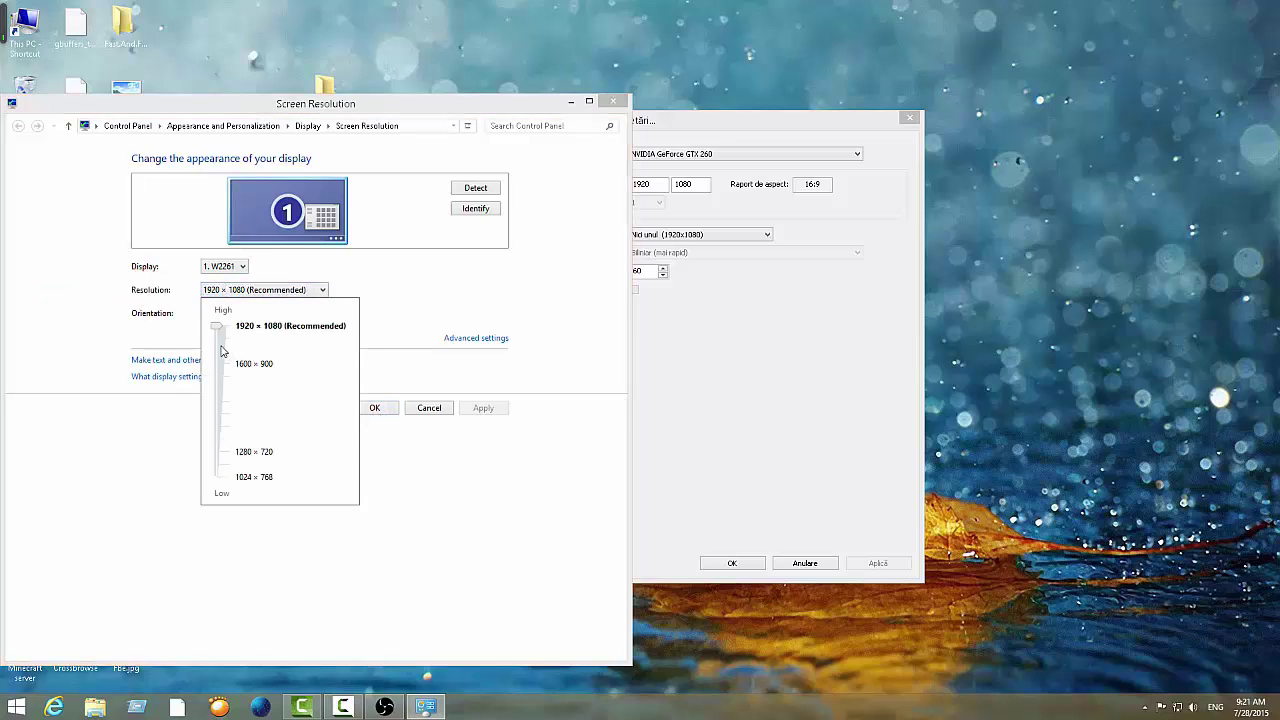
{"action": "left_click_drag", "start_coordinate": [218, 330], "coordinate": [218, 400]}
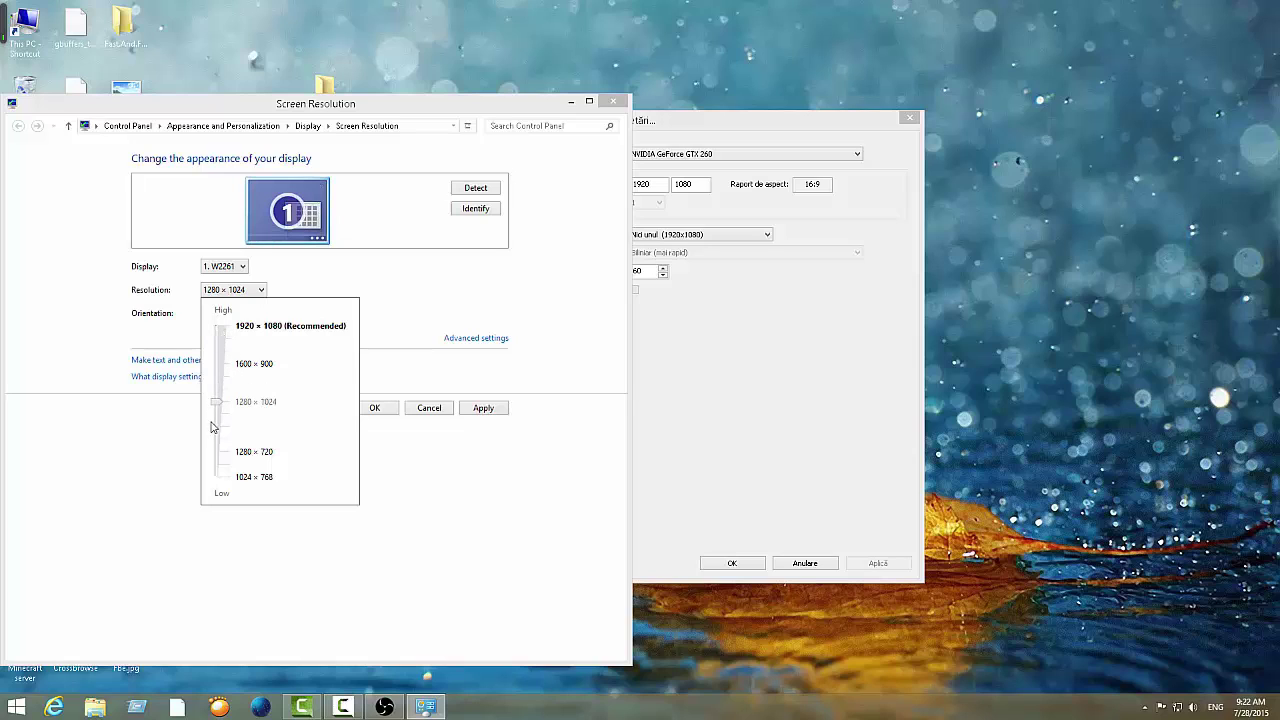
{"action": "left_click_drag", "start_coordinate": [217, 406], "coordinate": [217, 325]}
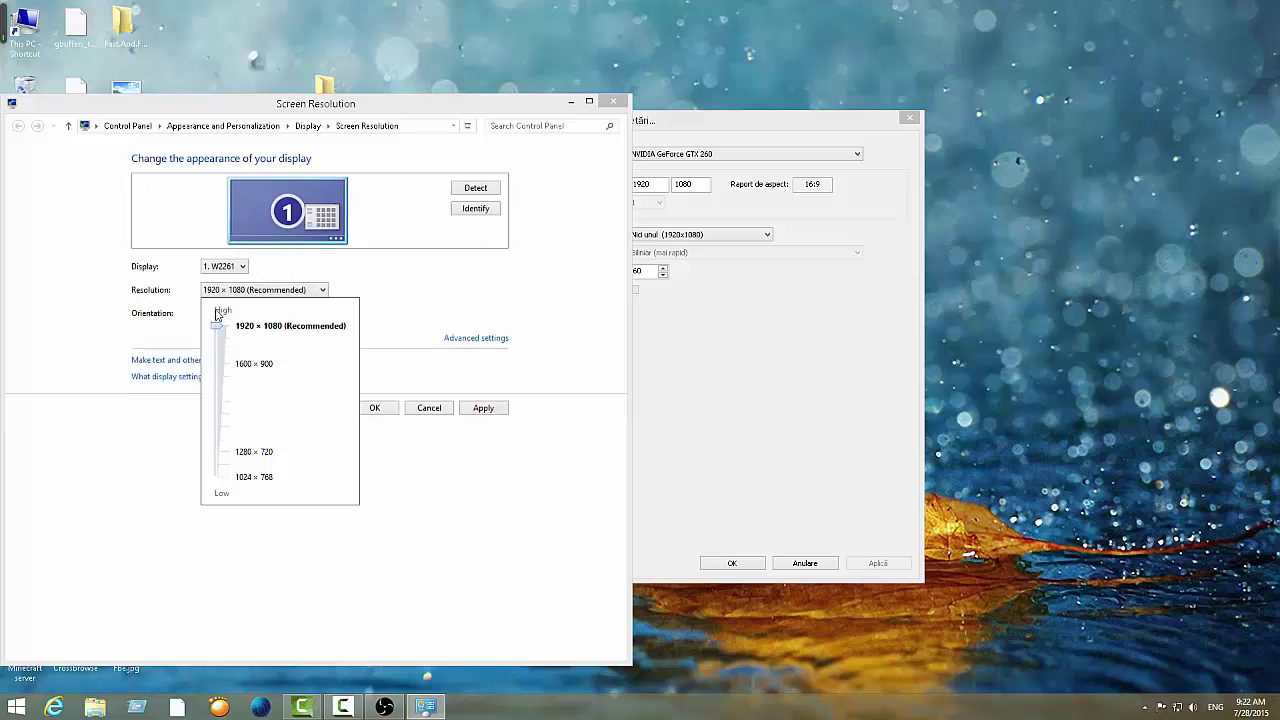
{"action": "left_click", "coordinate": [477, 415]}
{"action": "left_click", "coordinate": [370, 410]}
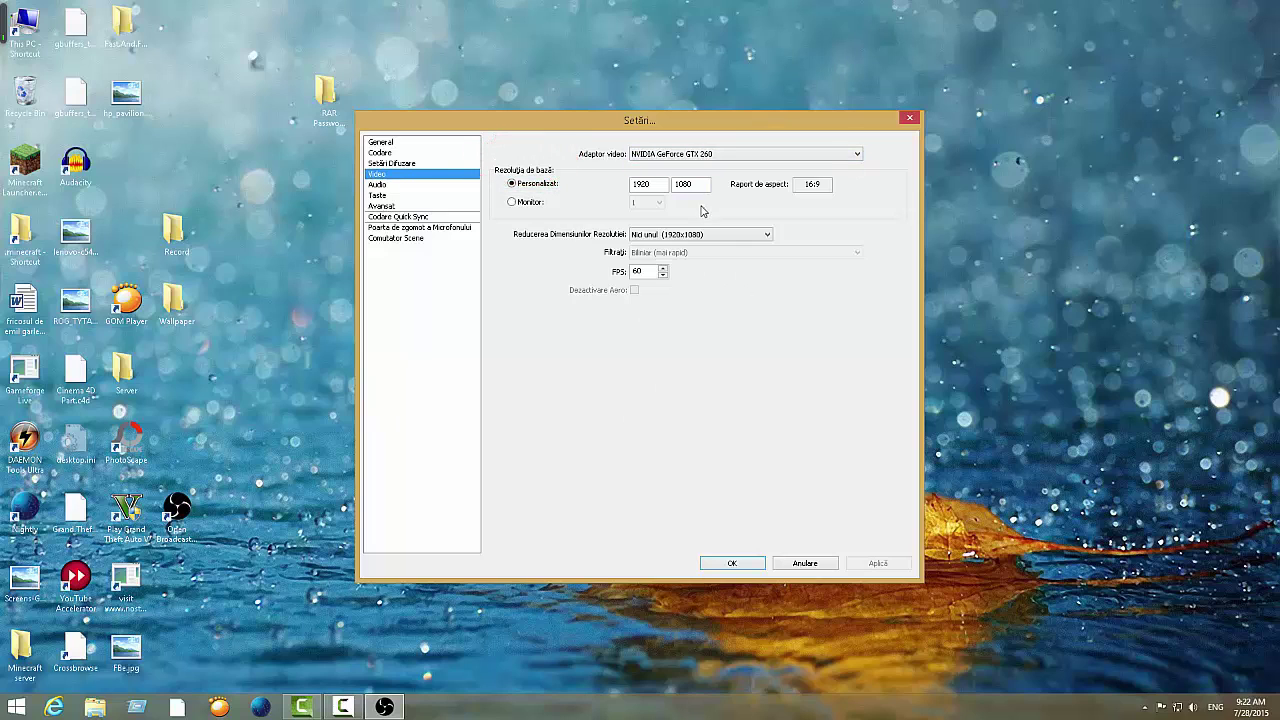
Examine the resolution downscale options in the video settings.
{"action": "mouse_move", "coordinate": [685, 238]}
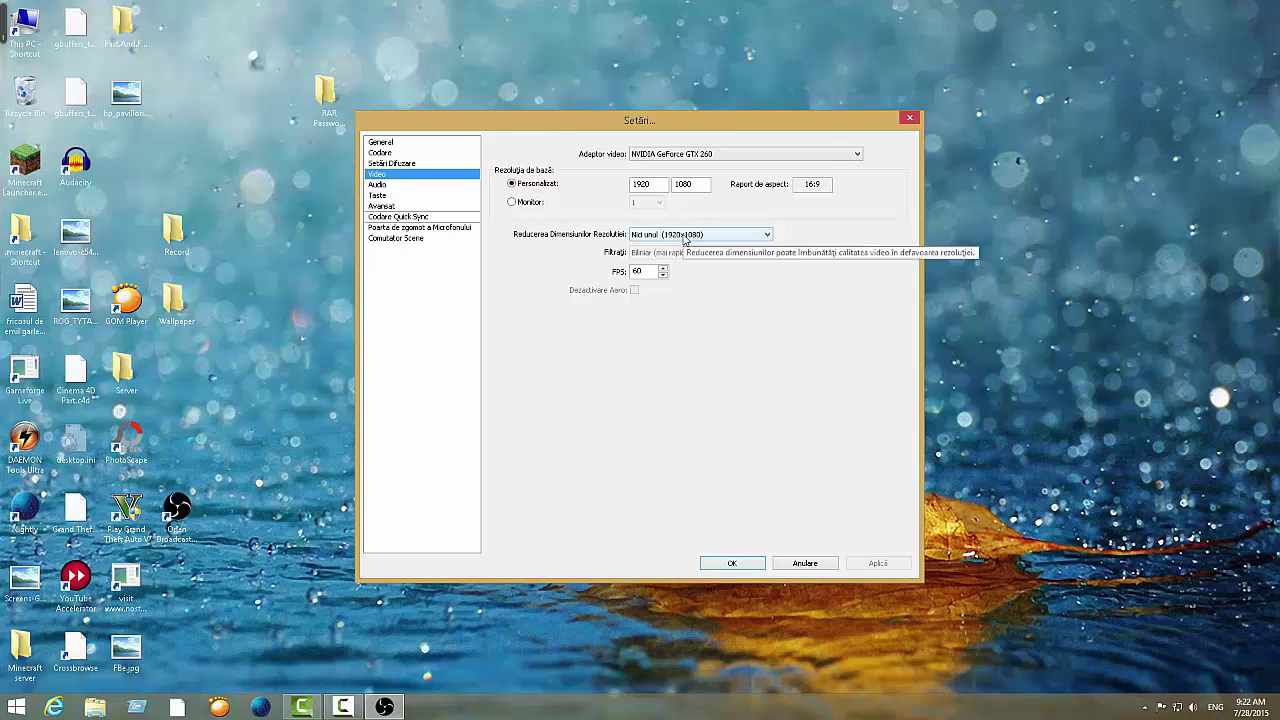
{"action": "left_click", "coordinate": [674, 235]}
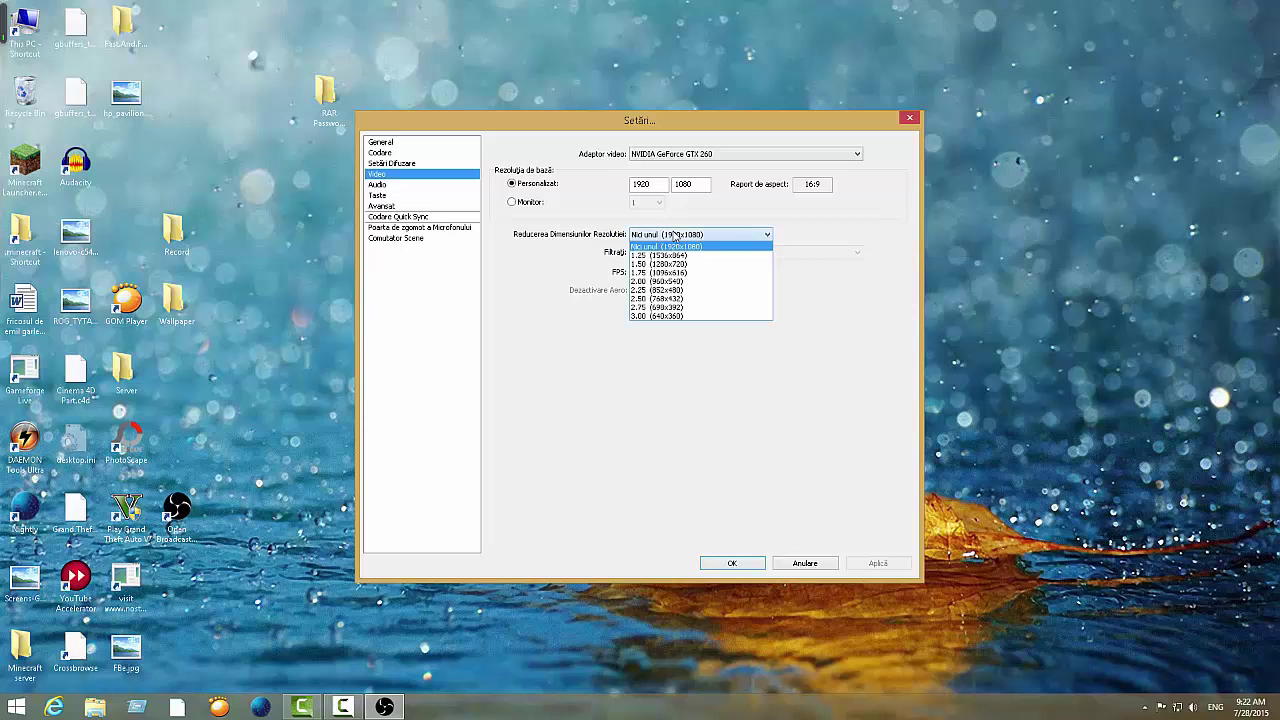
{"action": "left_click", "coordinate": [674, 235]}
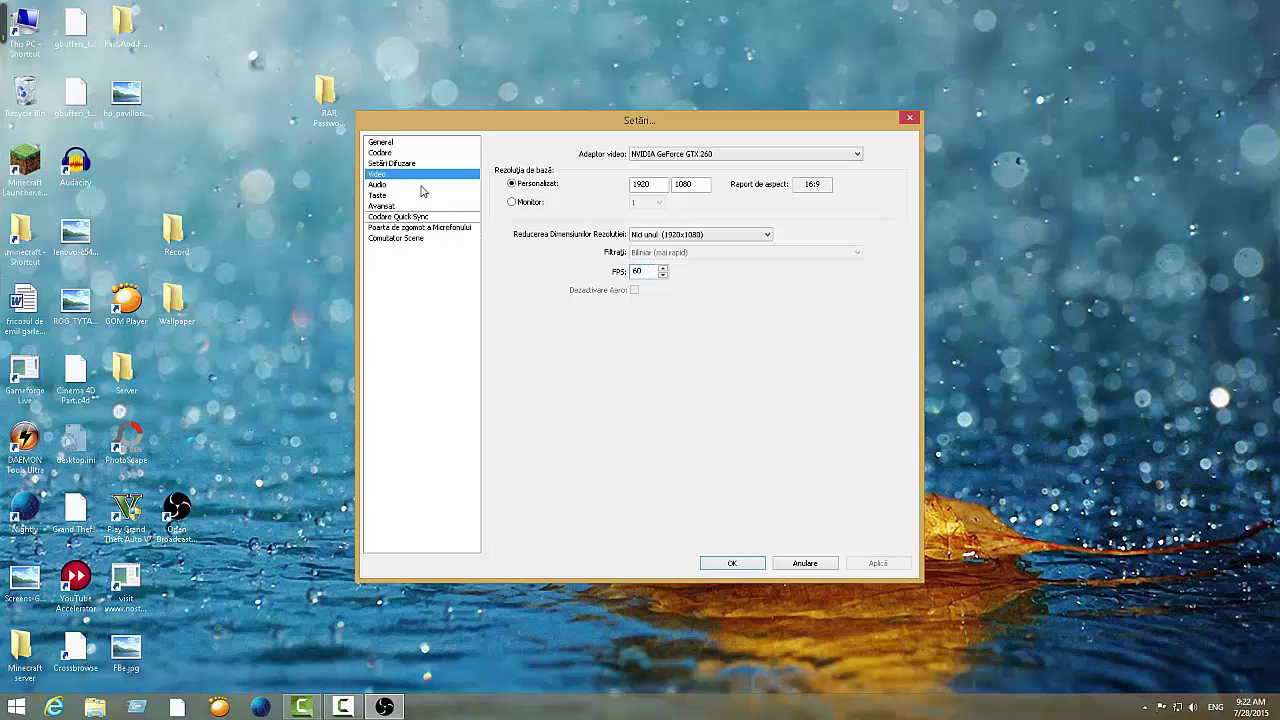
Choose Prestabilit as the desktop audio device in the audio settings.
{"action": "left_click", "coordinate": [378, 185]}
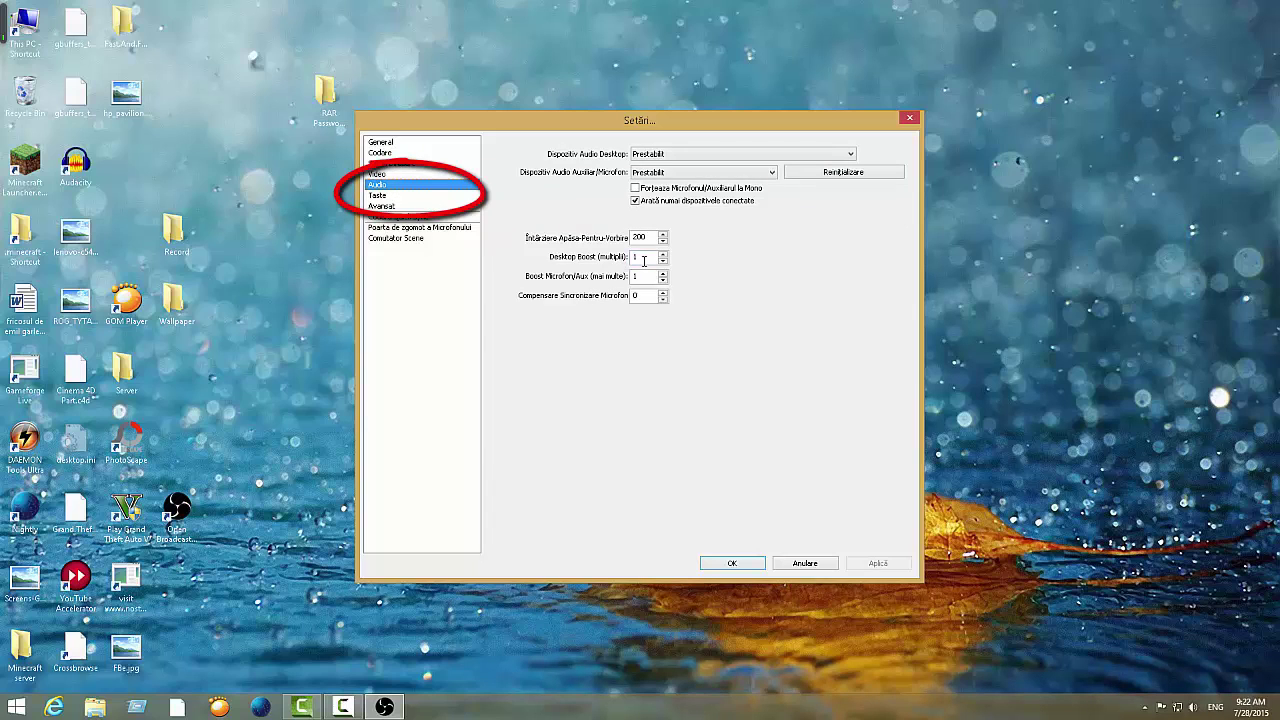
{"action": "left_click", "coordinate": [689, 156]}
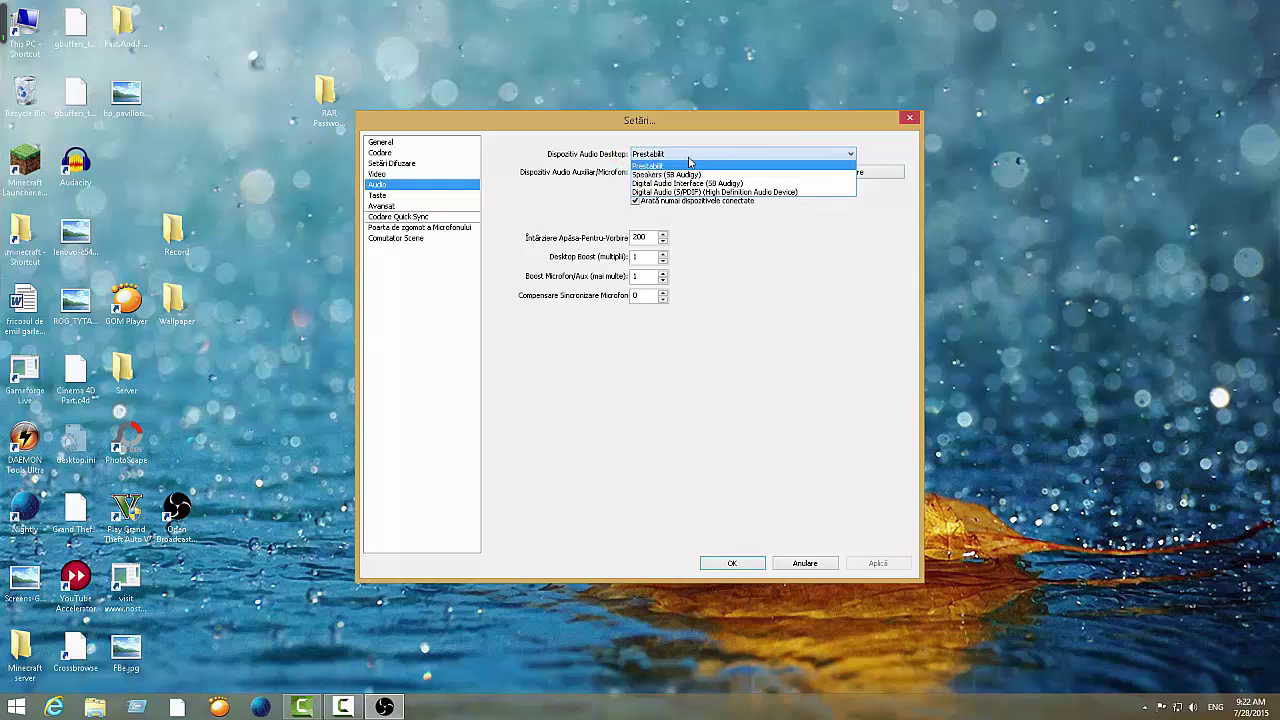
{"action": "left_click", "coordinate": [689, 161]}
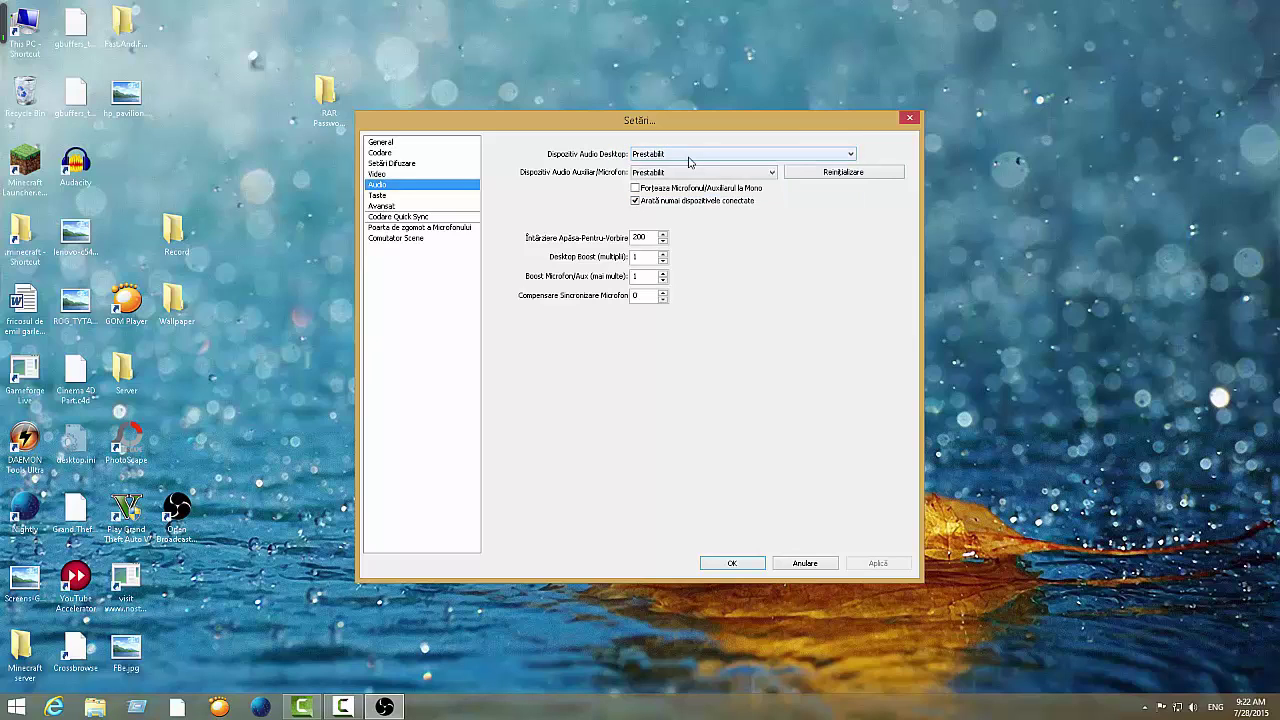
Set the microphone/auxiliary audio device to Prestabilit, save the changes and open the hotkey settings.
{"action": "left_click", "coordinate": [676, 173]}
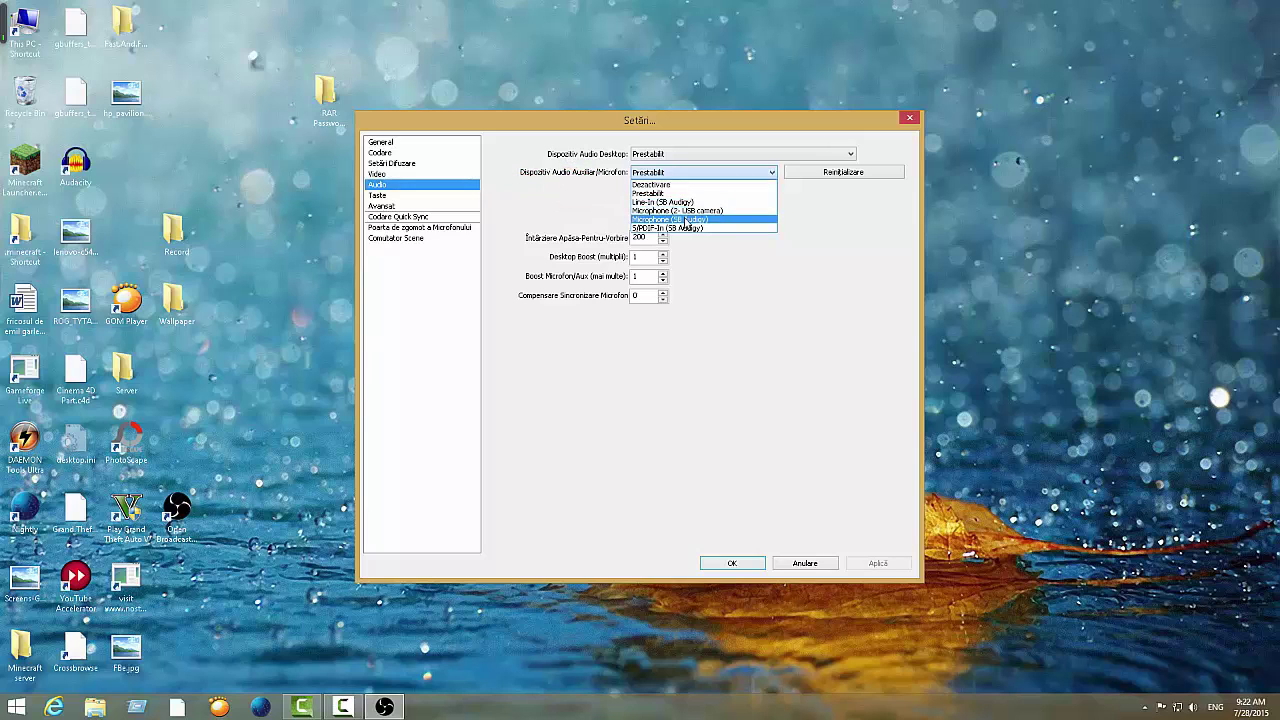
{"action": "key", "text": "Escape"}
{"action": "key", "text": "Down"}
{"action": "left_click", "coordinate": [670, 176]}
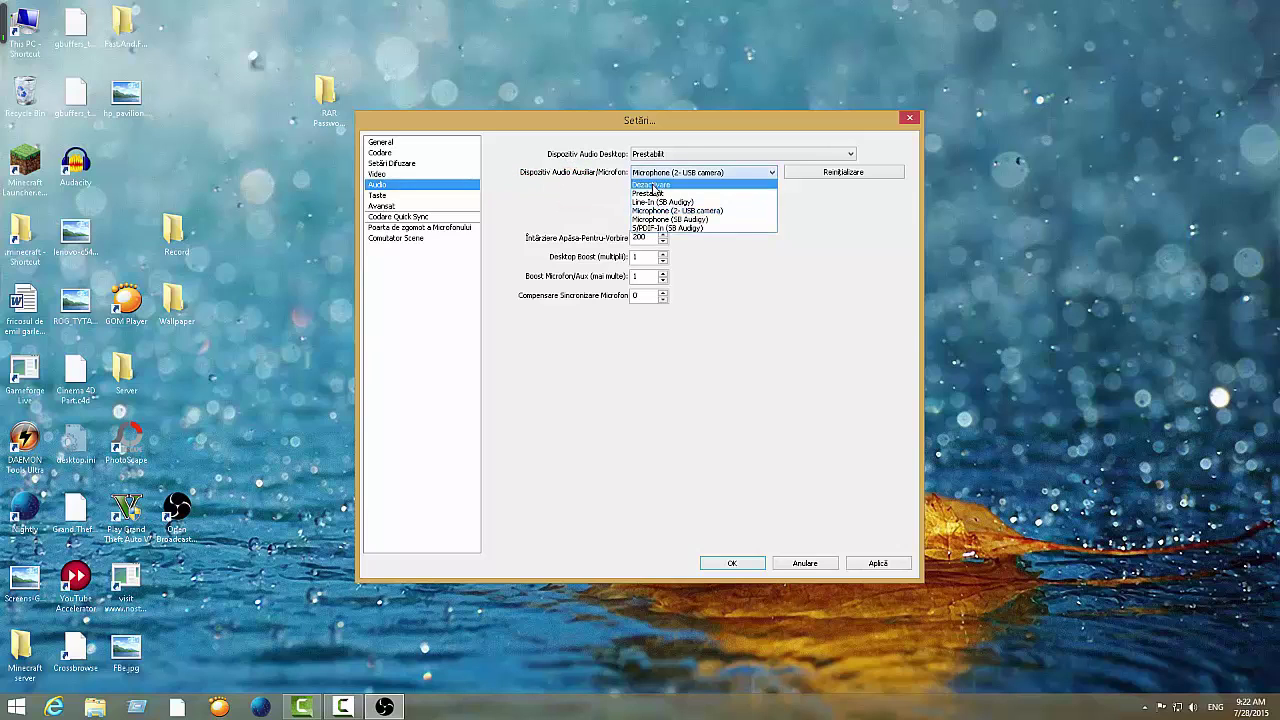
{"action": "left_click", "coordinate": [655, 187]}
{"action": "left_click", "coordinate": [667, 176]}
{"action": "left_click", "coordinate": [646, 200]}
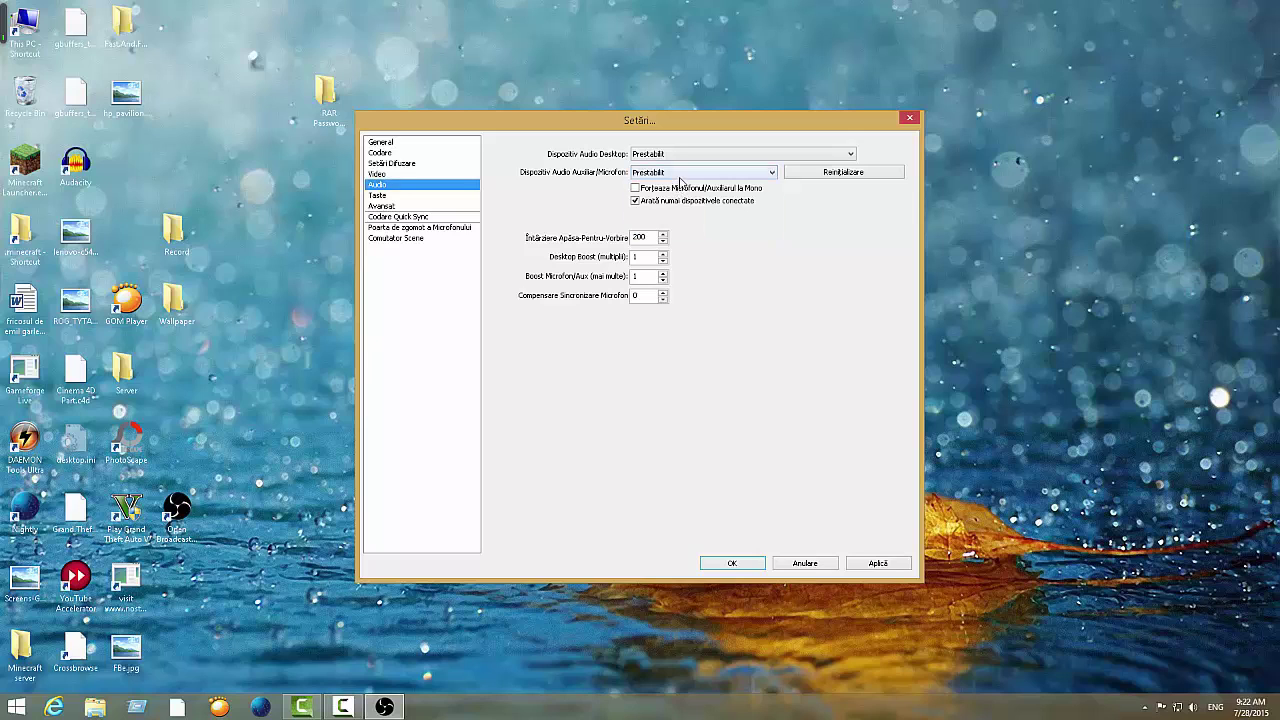
{"action": "left_click", "coordinate": [680, 174]}
{"action": "left_click", "coordinate": [680, 176]}
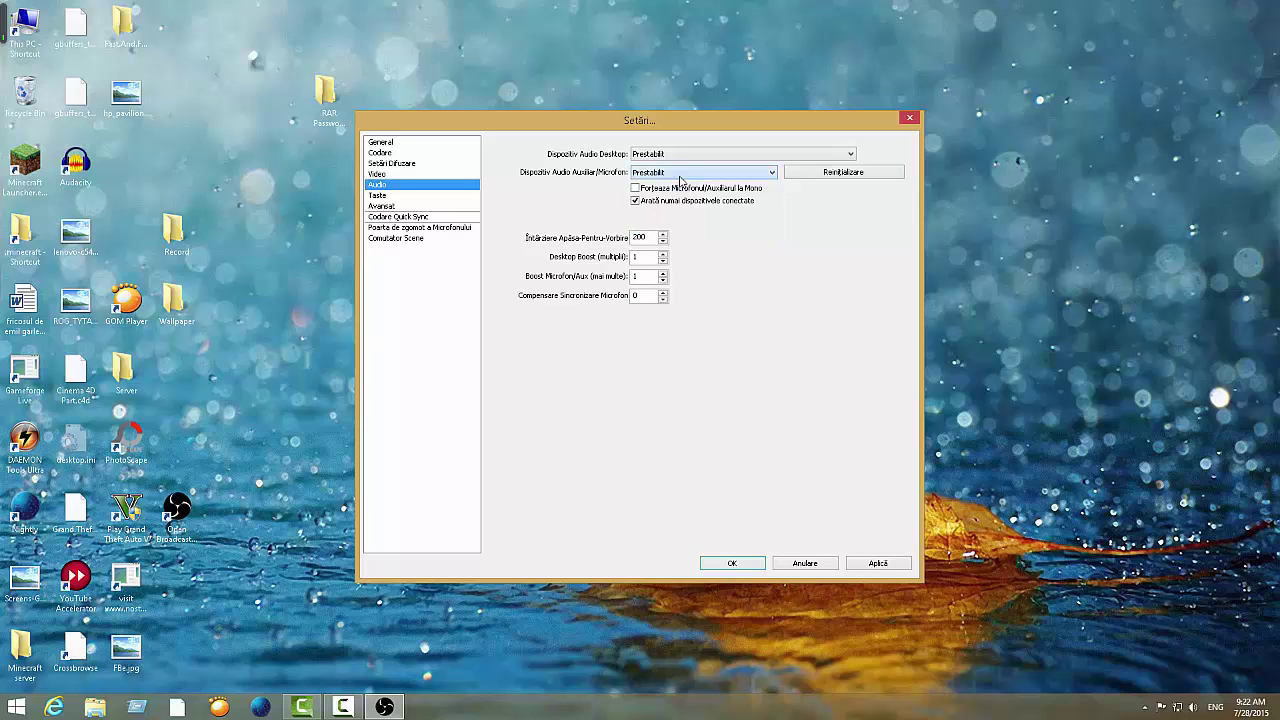
{"action": "left_click", "coordinate": [372, 196]}
{"action": "left_click", "coordinate": [592, 397]}
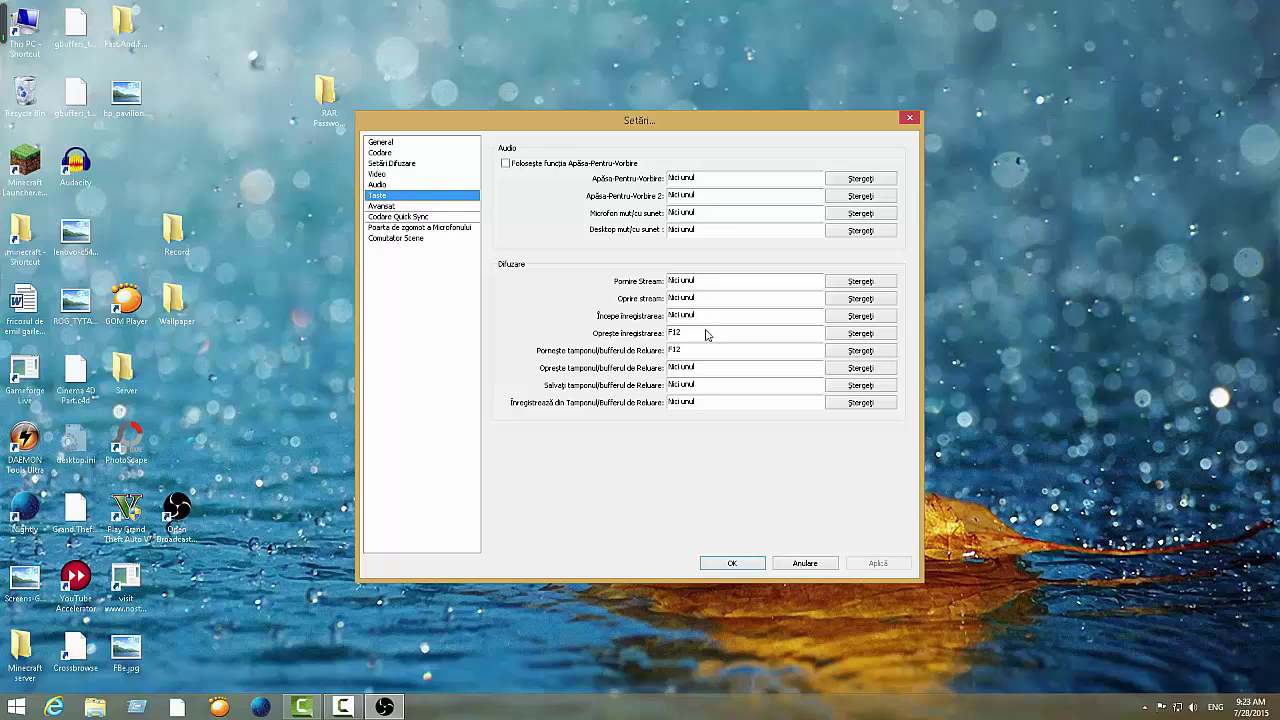
Set the application priority class to Peste Normal in the advanced settings.
{"action": "left_click", "coordinate": [381, 216]}
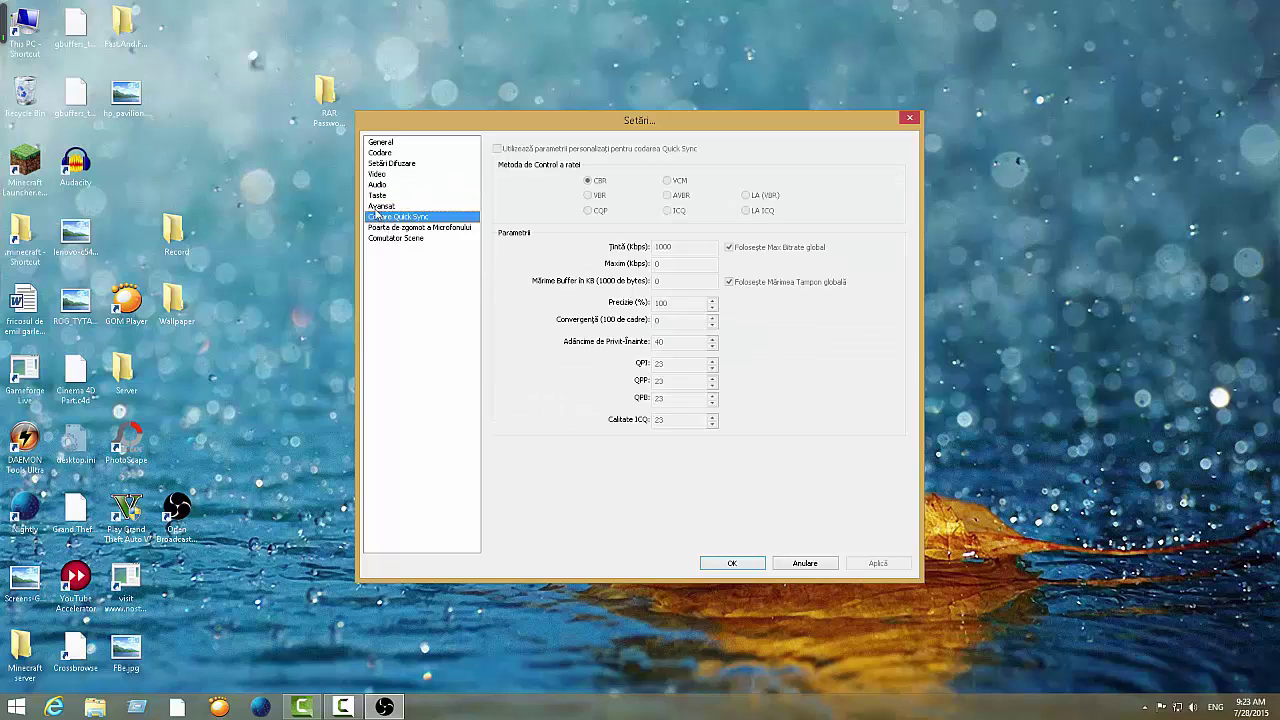
{"action": "left_click", "coordinate": [449, 207]}
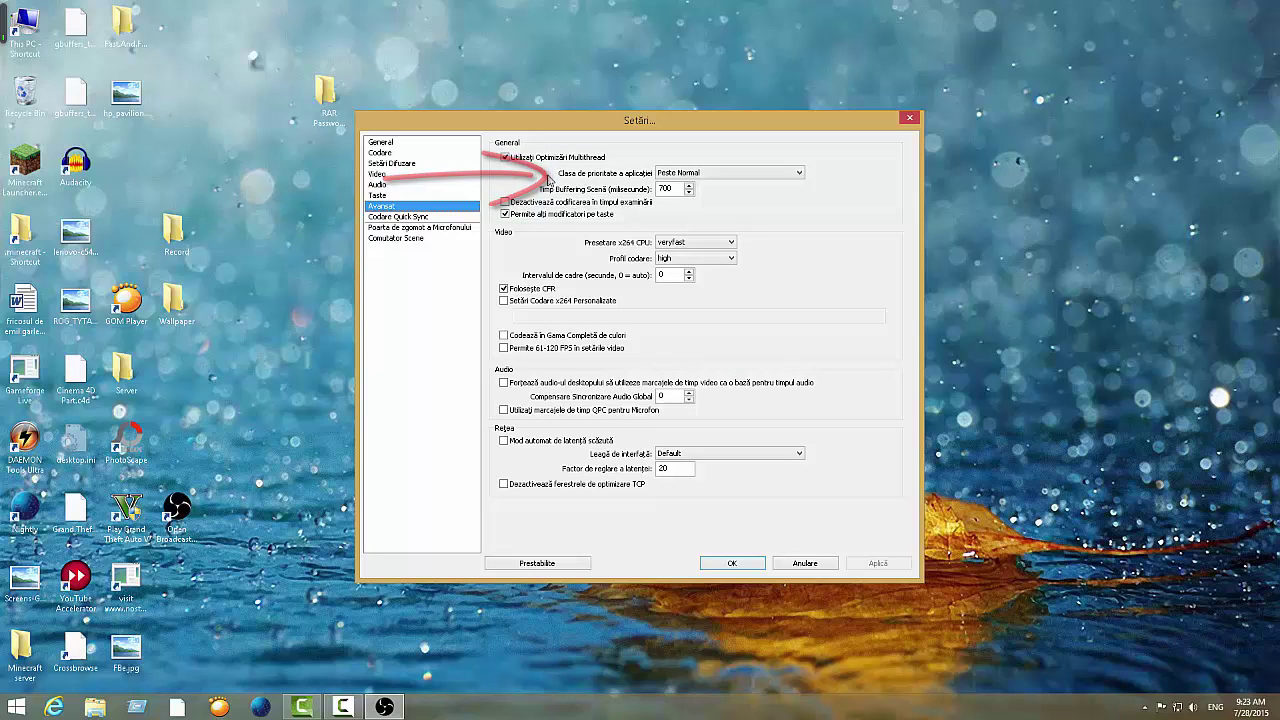
{"action": "left_click", "coordinate": [718, 176]}
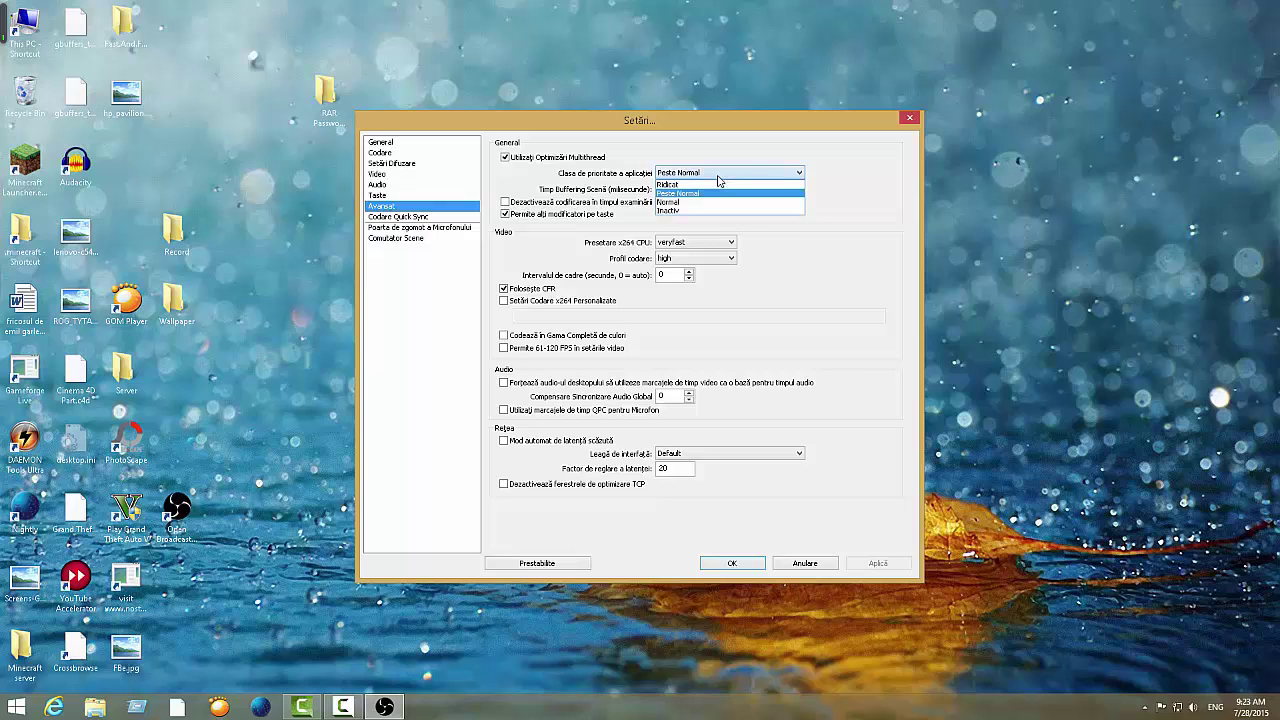
{"action": "left_click", "coordinate": [691, 194]}
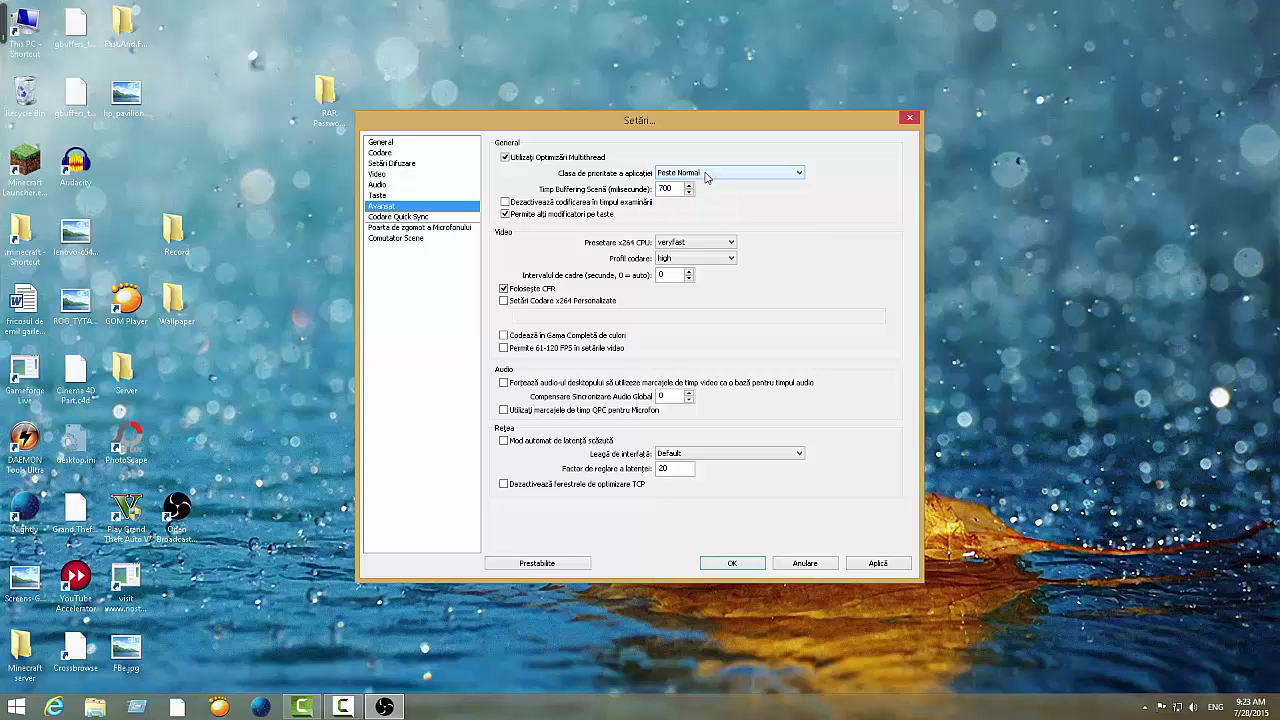
Choose veryfast as the x264 CPU preset and save the advanced settings changes.
{"action": "mouse_move", "coordinate": [666, 245]}
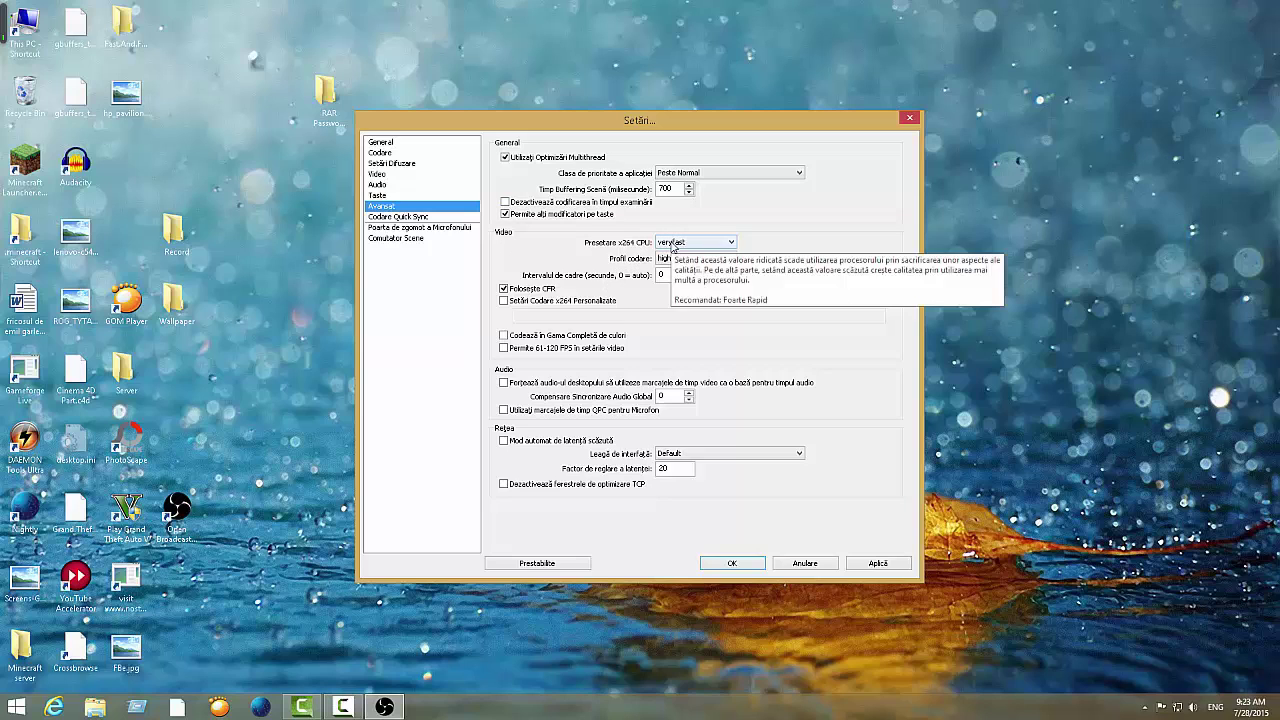
{"action": "left_click", "coordinate": [670, 243]}
{"action": "left_click", "coordinate": [671, 244]}
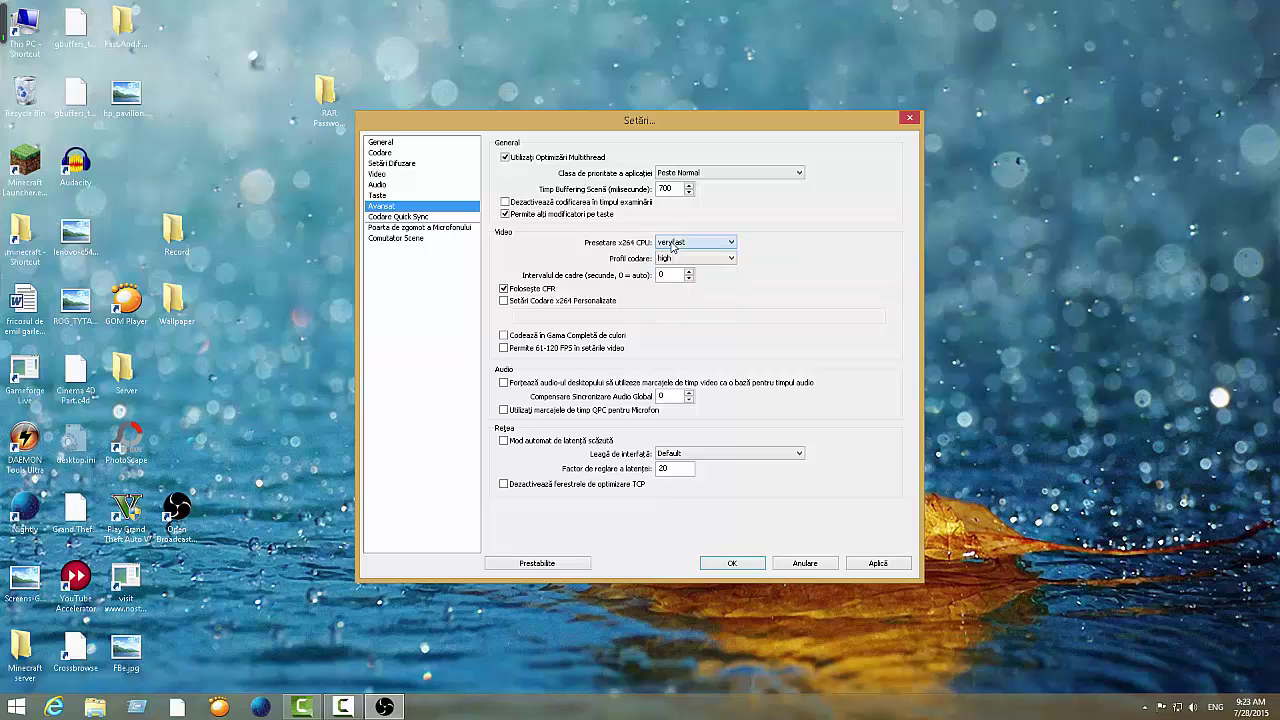
{"action": "left_click", "coordinate": [671, 244]}
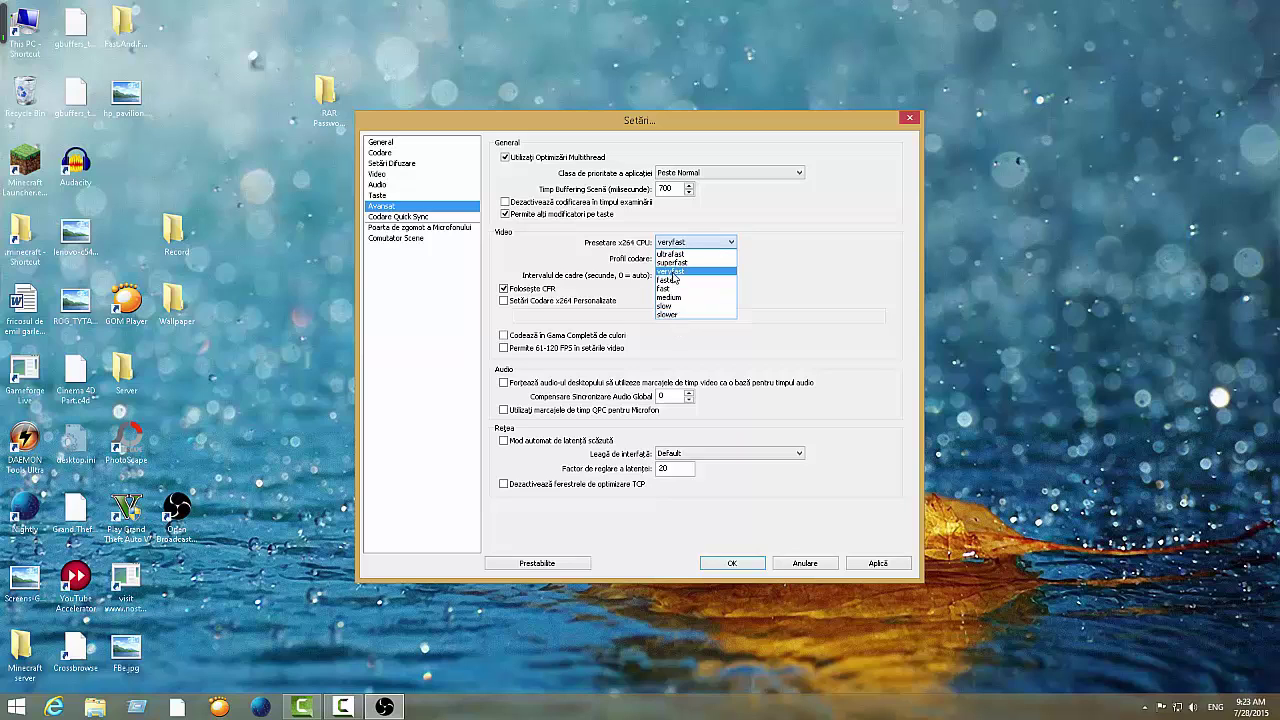
{"action": "left_click", "coordinate": [673, 272]}
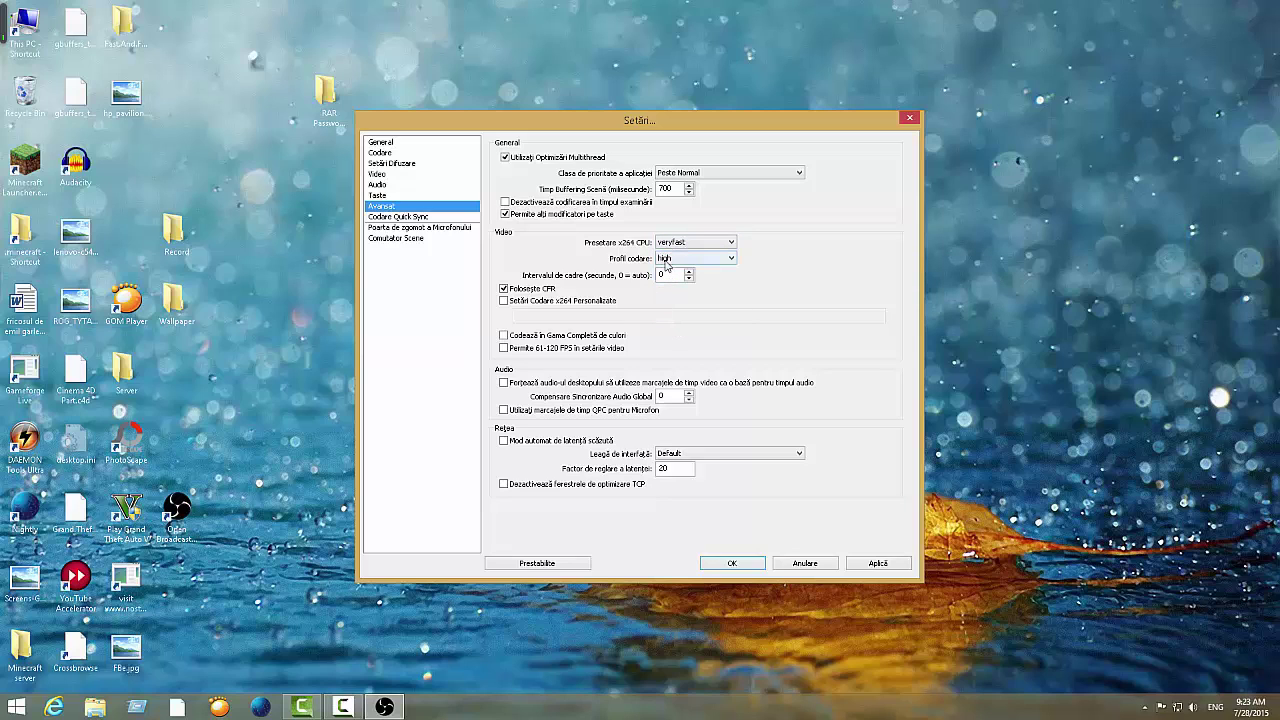
{"action": "left_click", "coordinate": [394, 218]}
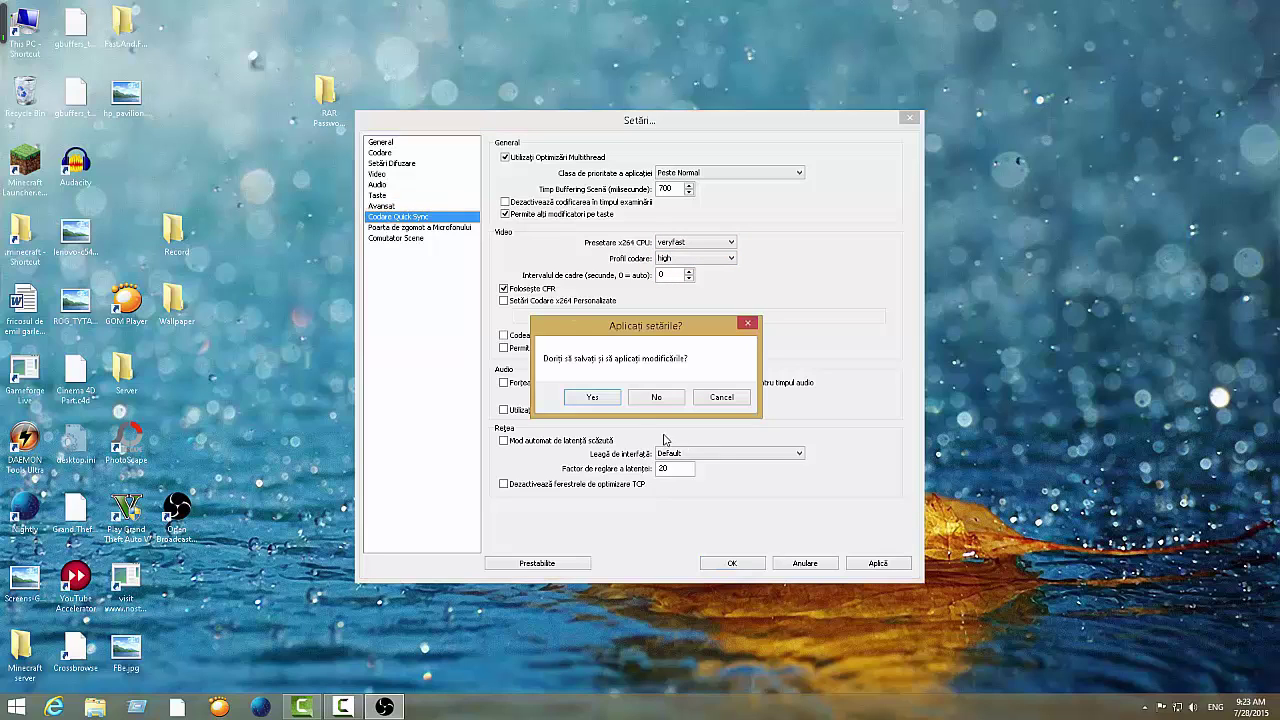
{"action": "left_click", "coordinate": [594, 397]}
Preview the microphone level in the noise gate settings and decline resetting them to the default values.
{"action": "left_click", "coordinate": [422, 228]}
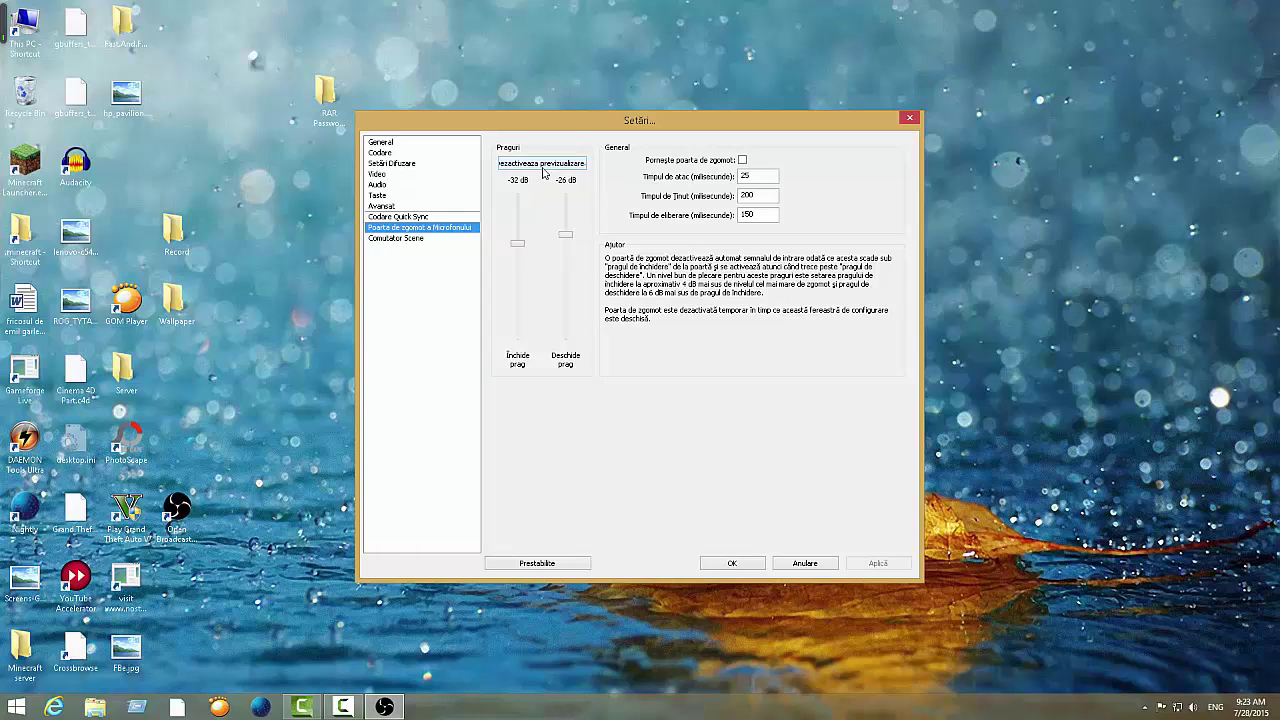
{"action": "left_click", "coordinate": [542, 164]}
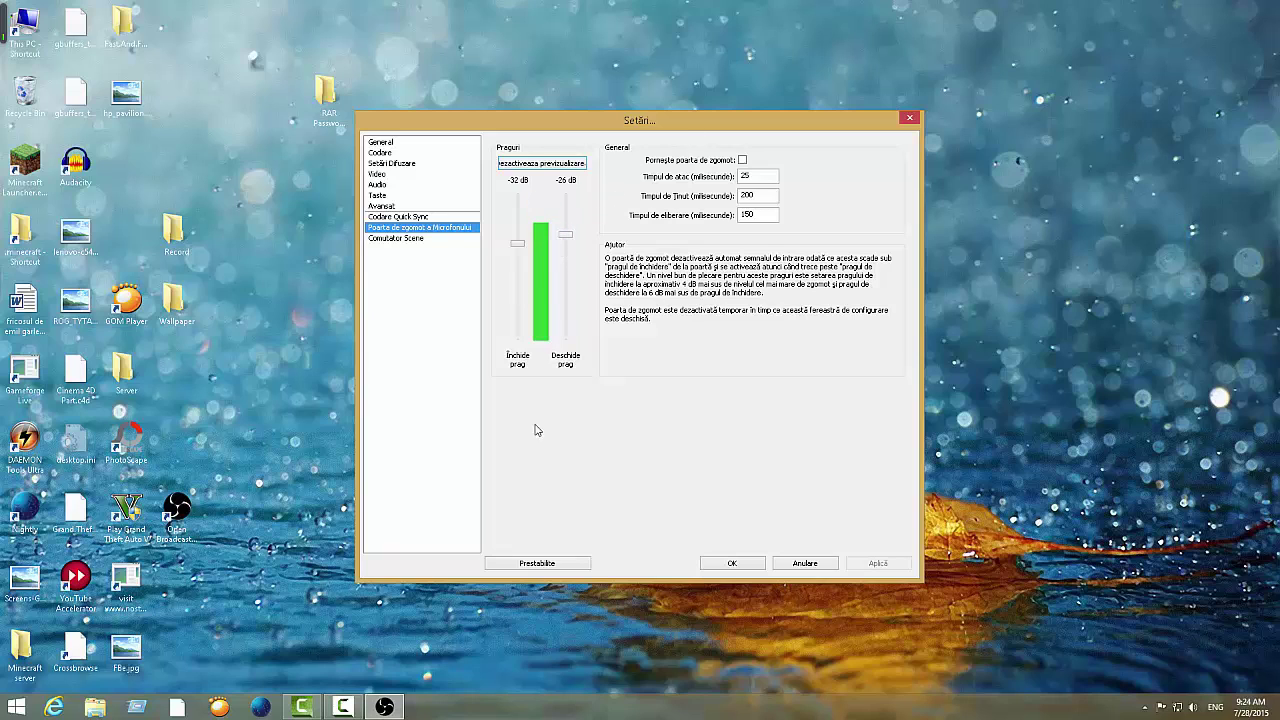
{"action": "left_click", "coordinate": [528, 565]}
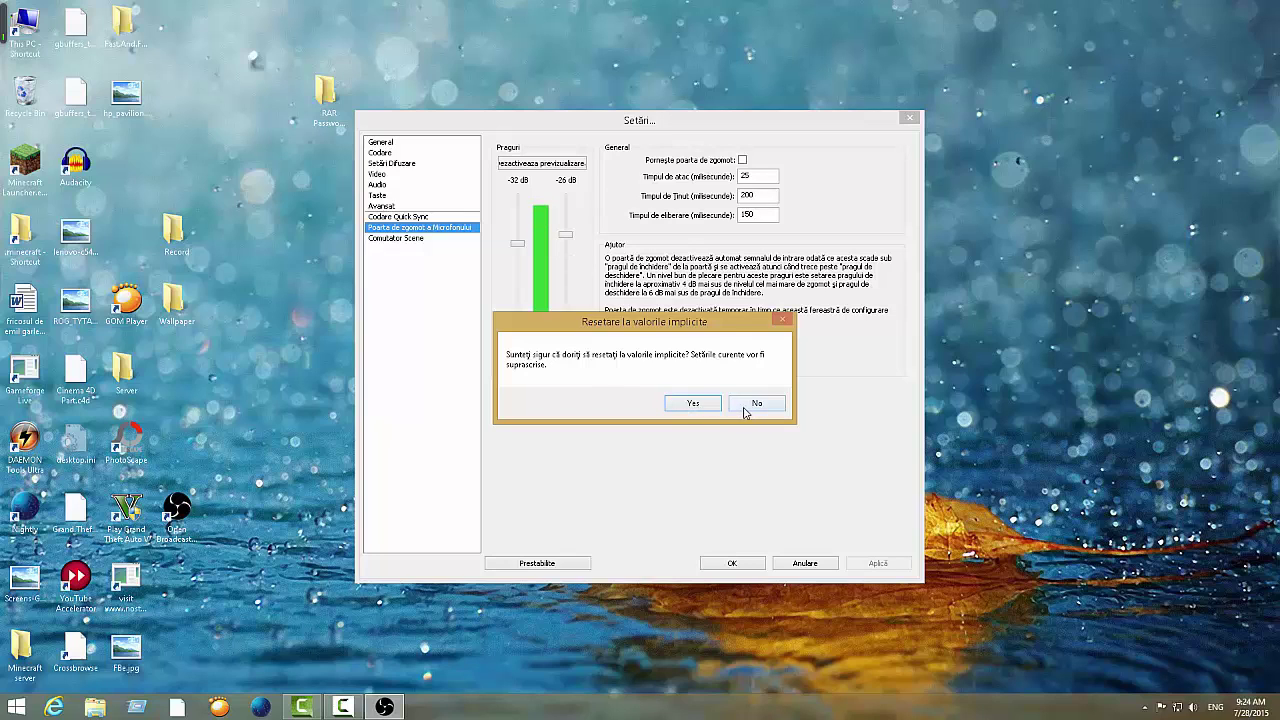
{"action": "left_click", "coordinate": [750, 406]}
Review the scene switcher settings and accept the settings dialog.
{"action": "left_click", "coordinate": [393, 238]}
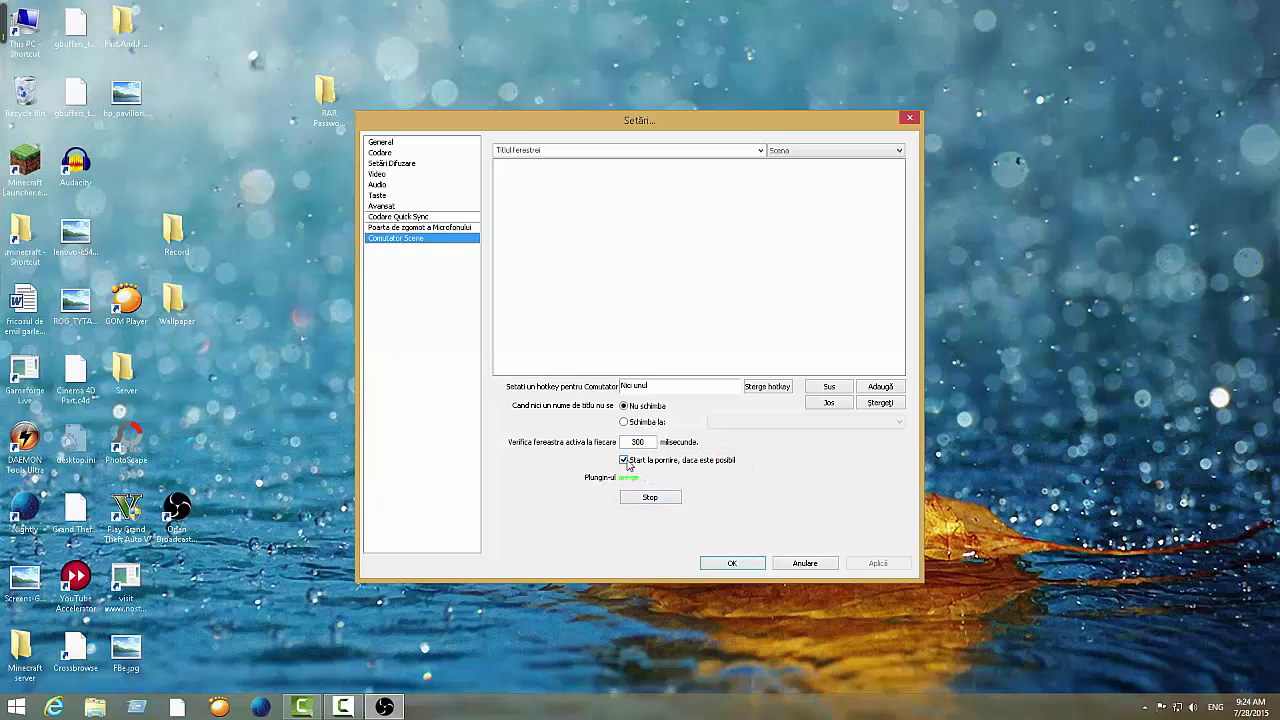
{"action": "left_click", "coordinate": [740, 563]}
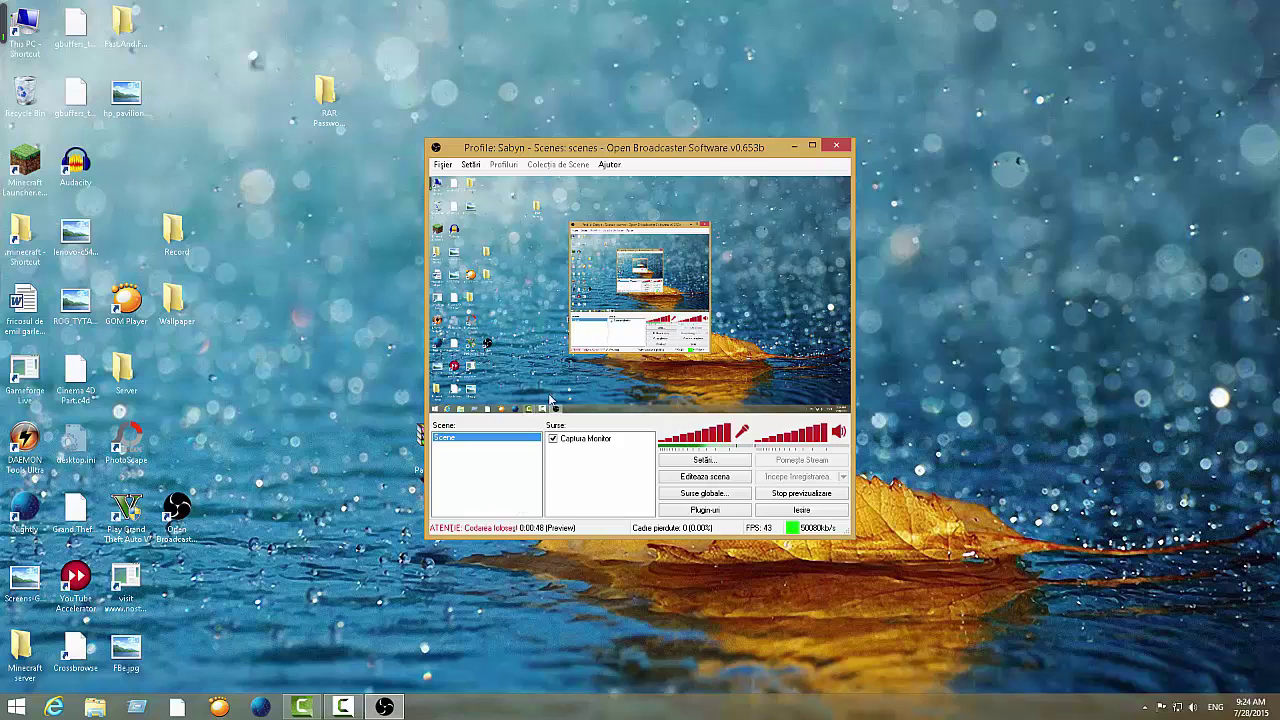
{"action": "right_click", "coordinate": [488, 463]}
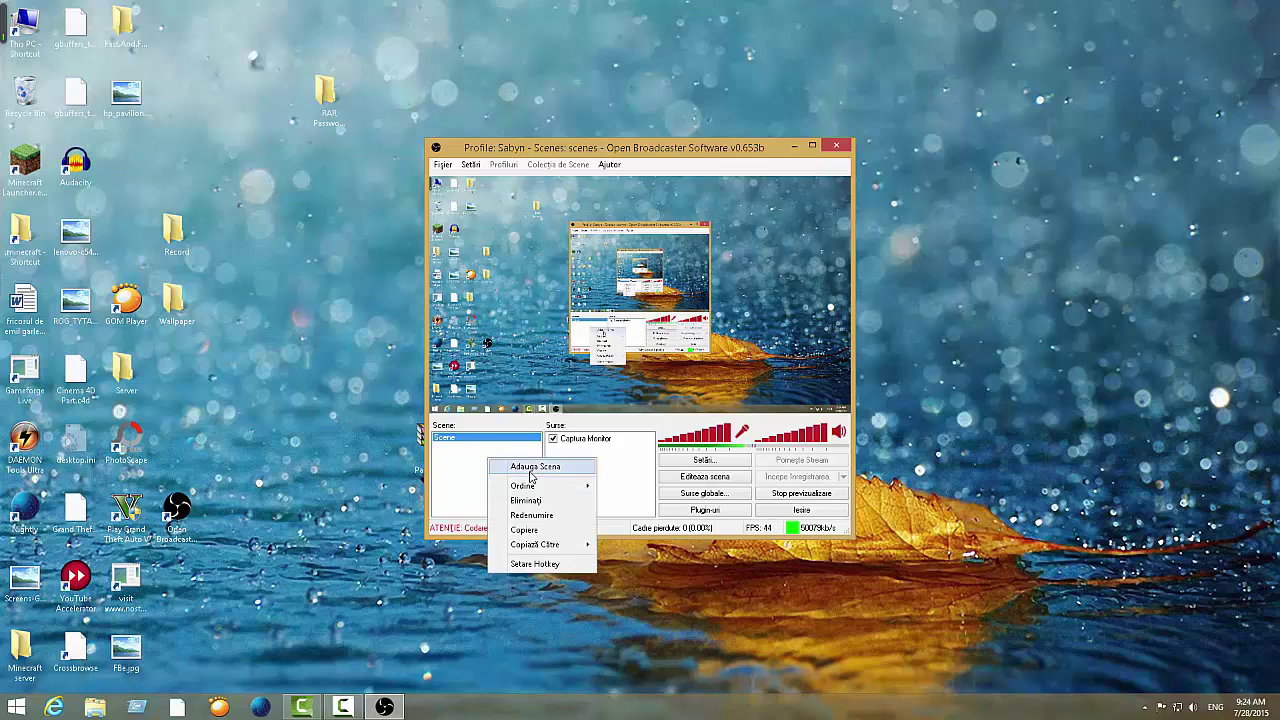
{"action": "left_click", "coordinate": [530, 474]}
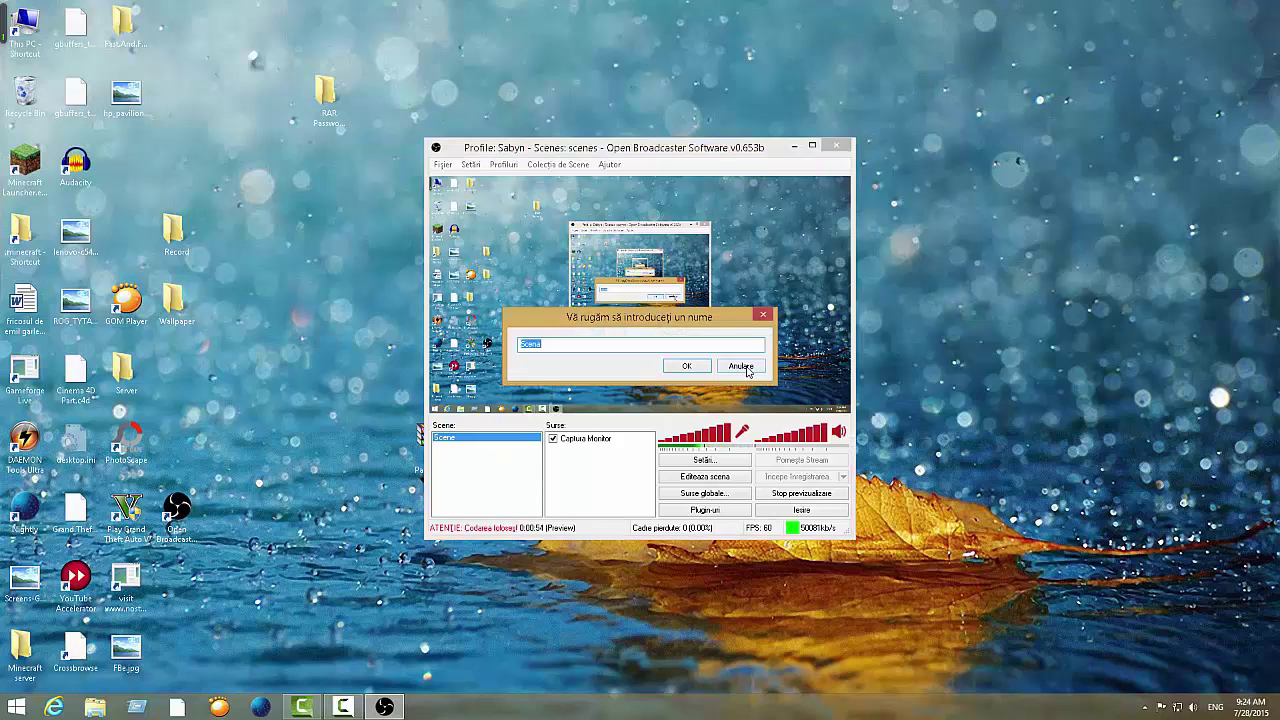
{"action": "left_click", "coordinate": [741, 367]}
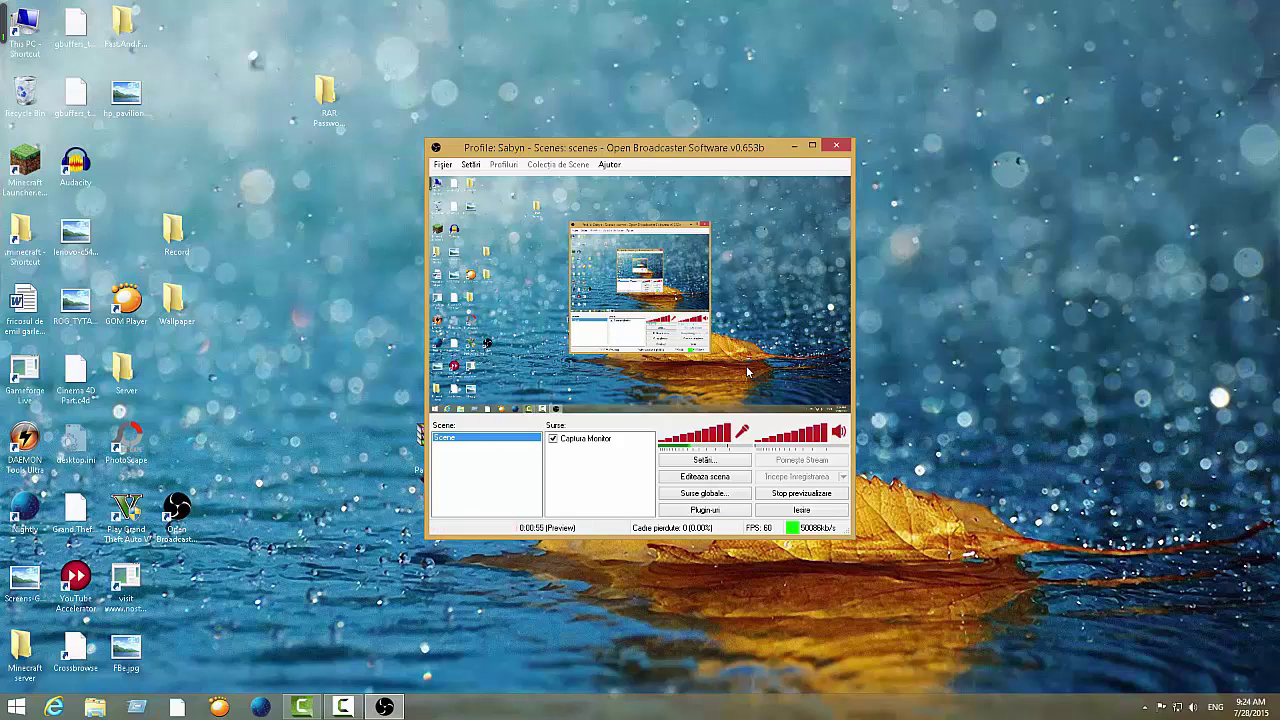
Add a window capture source named Captura Fereastră to the scene.
{"action": "right_click", "coordinate": [595, 462]}
{"action": "mouse_move", "coordinate": [616, 467]}
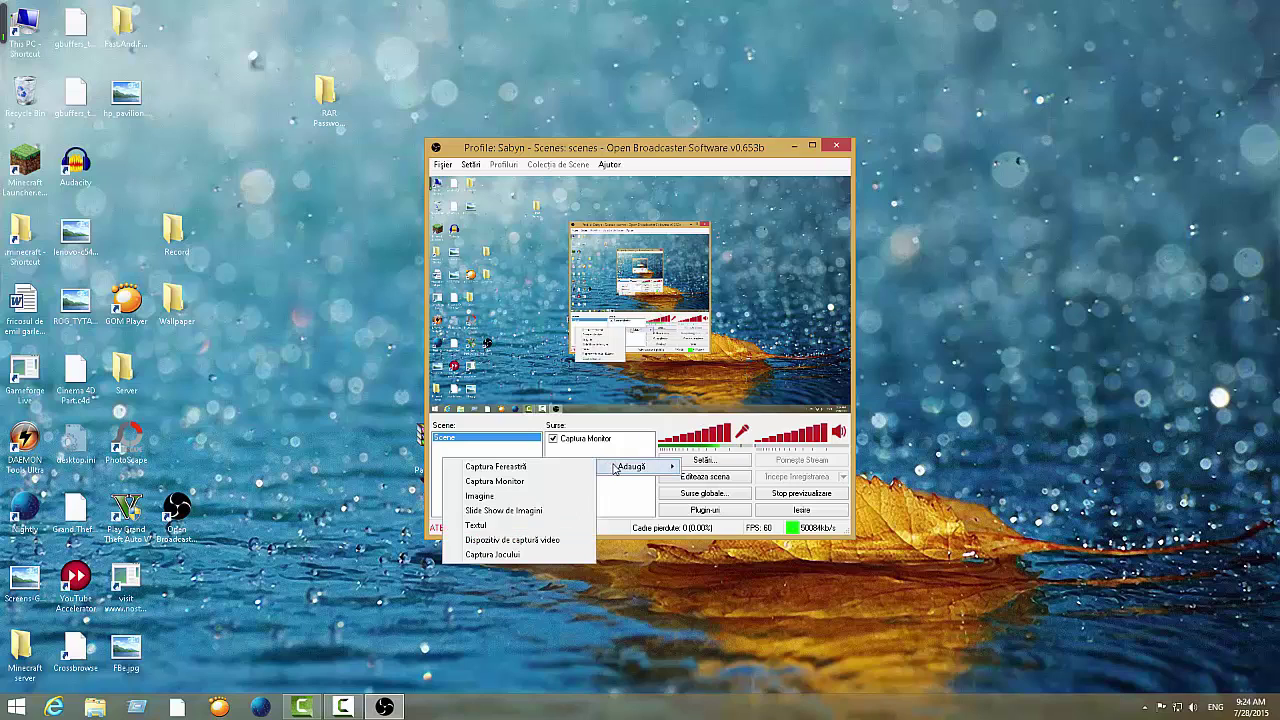
{"action": "left_click", "coordinate": [542, 467]}
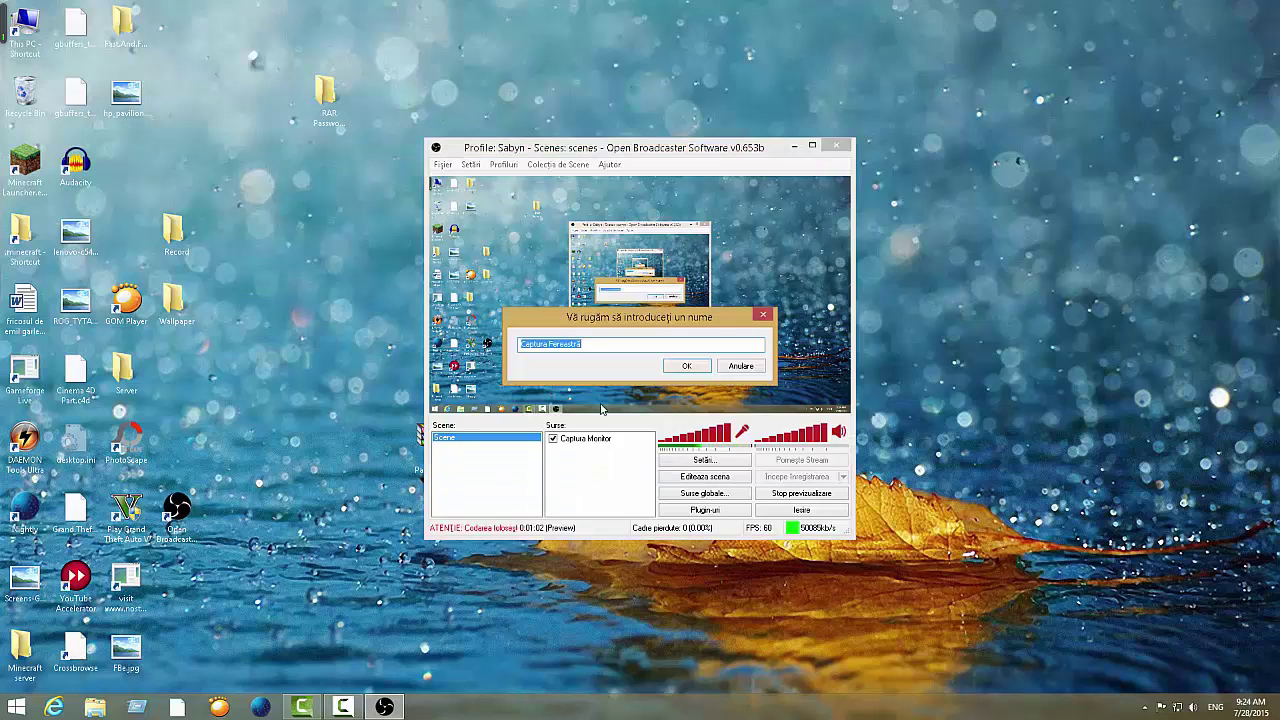
{"action": "left_click", "coordinate": [681, 369]}
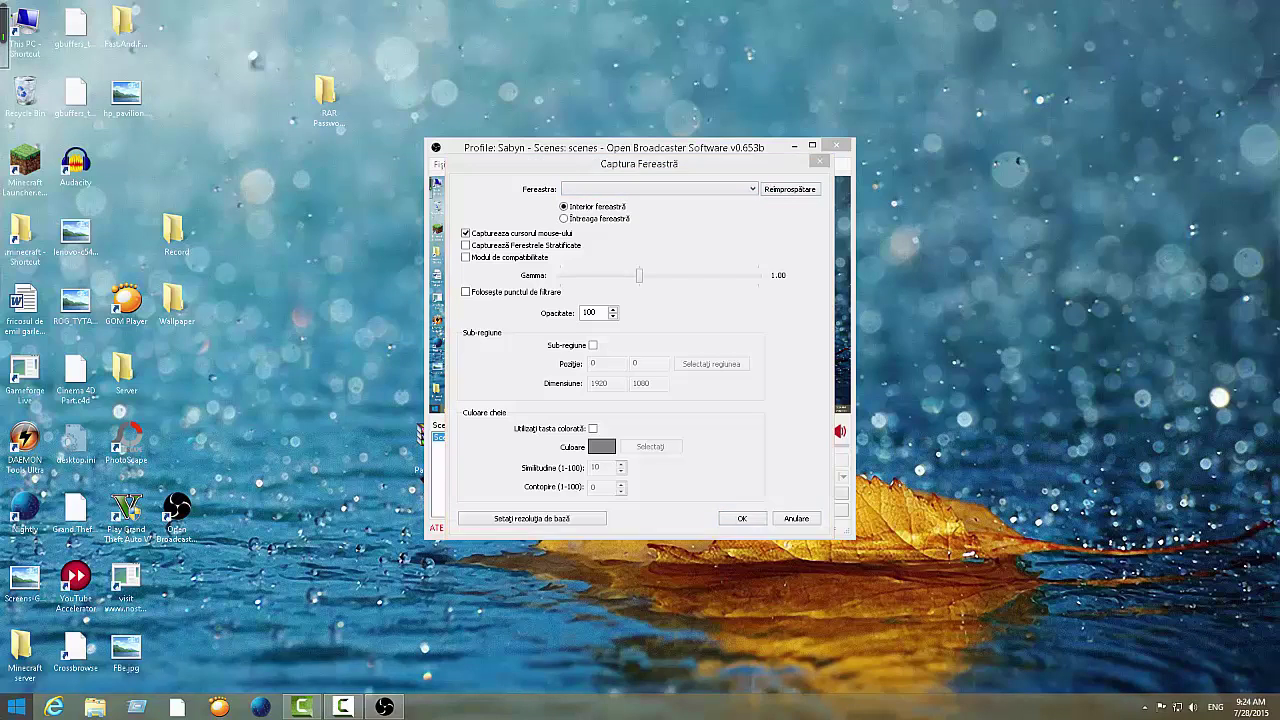
Launch Yahoo! Messenger, refresh the list of capturable windows and accept Yahoo! Messenger as the captured window.
{"action": "key", "text": "super"}
{"action": "type", "text": "y"}
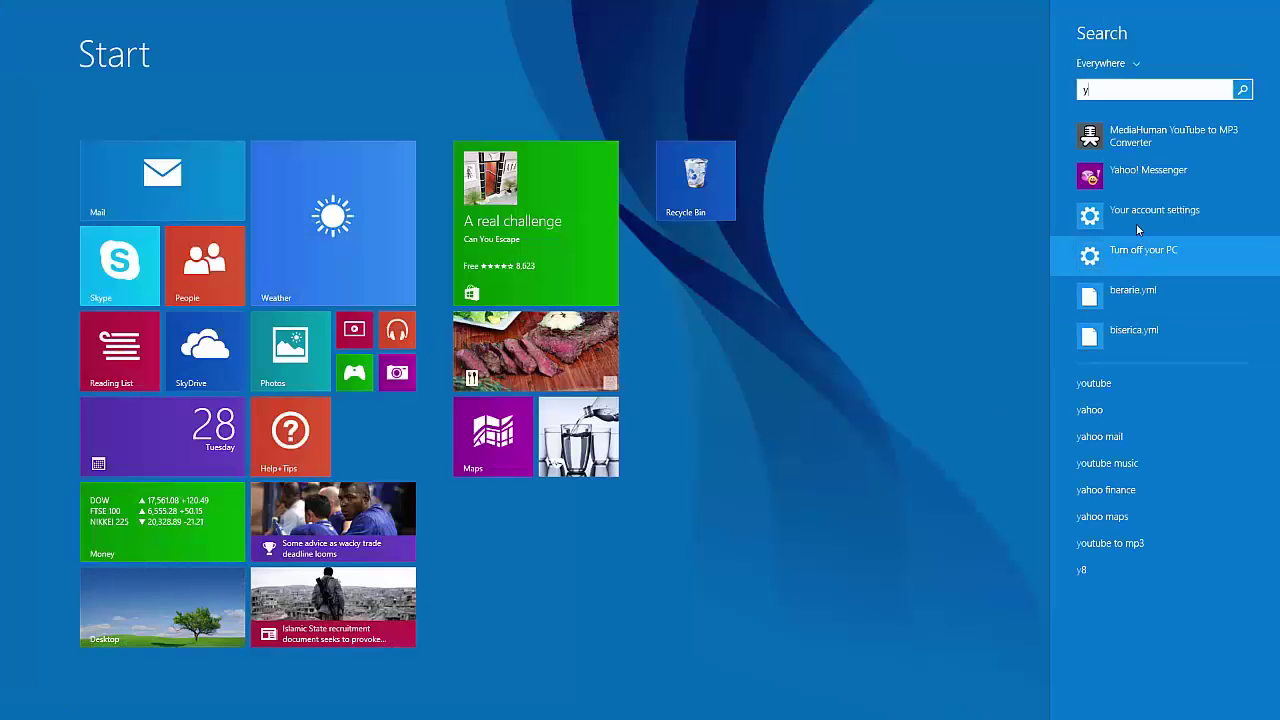
{"action": "left_click", "coordinate": [1148, 172]}
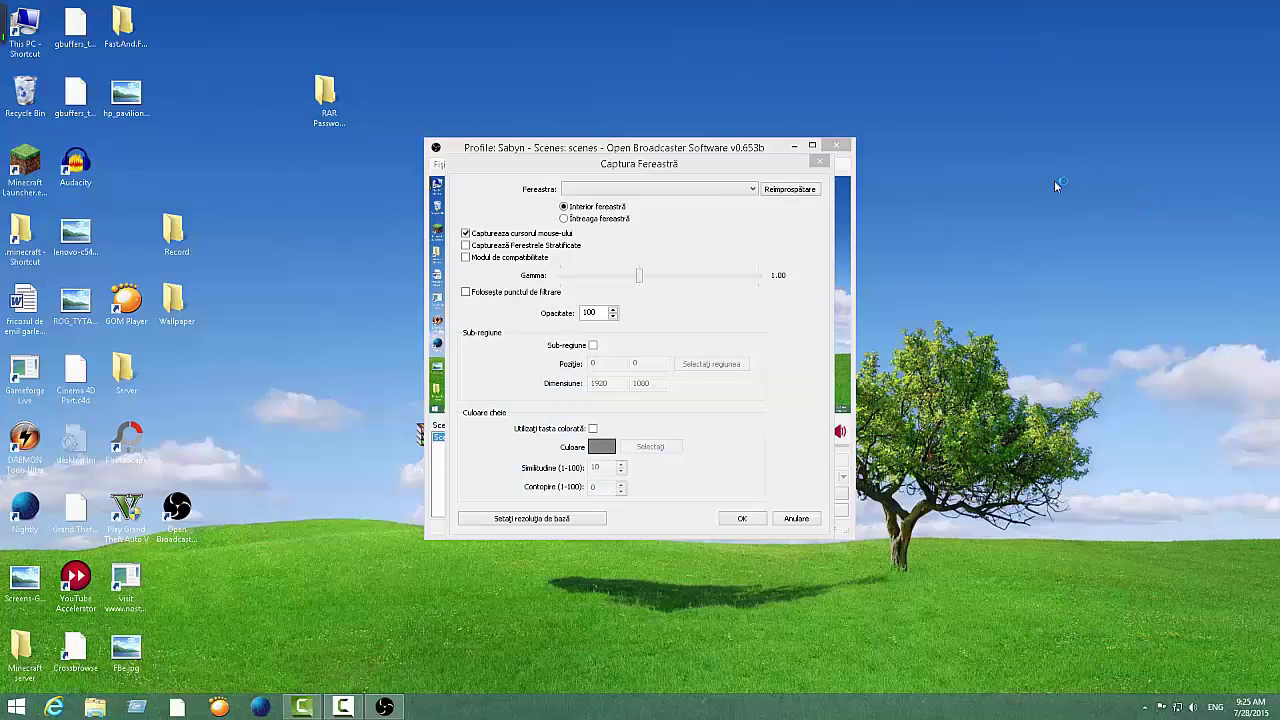
{"action": "left_click", "coordinate": [814, 189]}
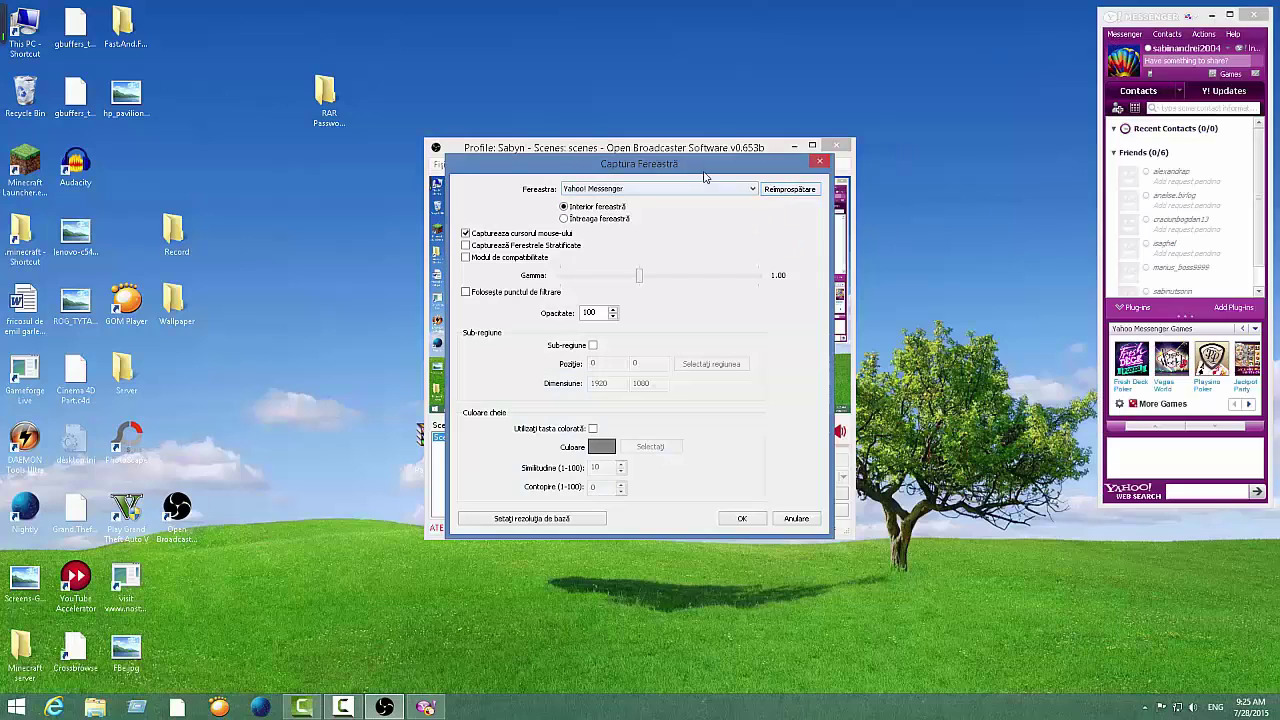
{"action": "left_click", "coordinate": [740, 518]}
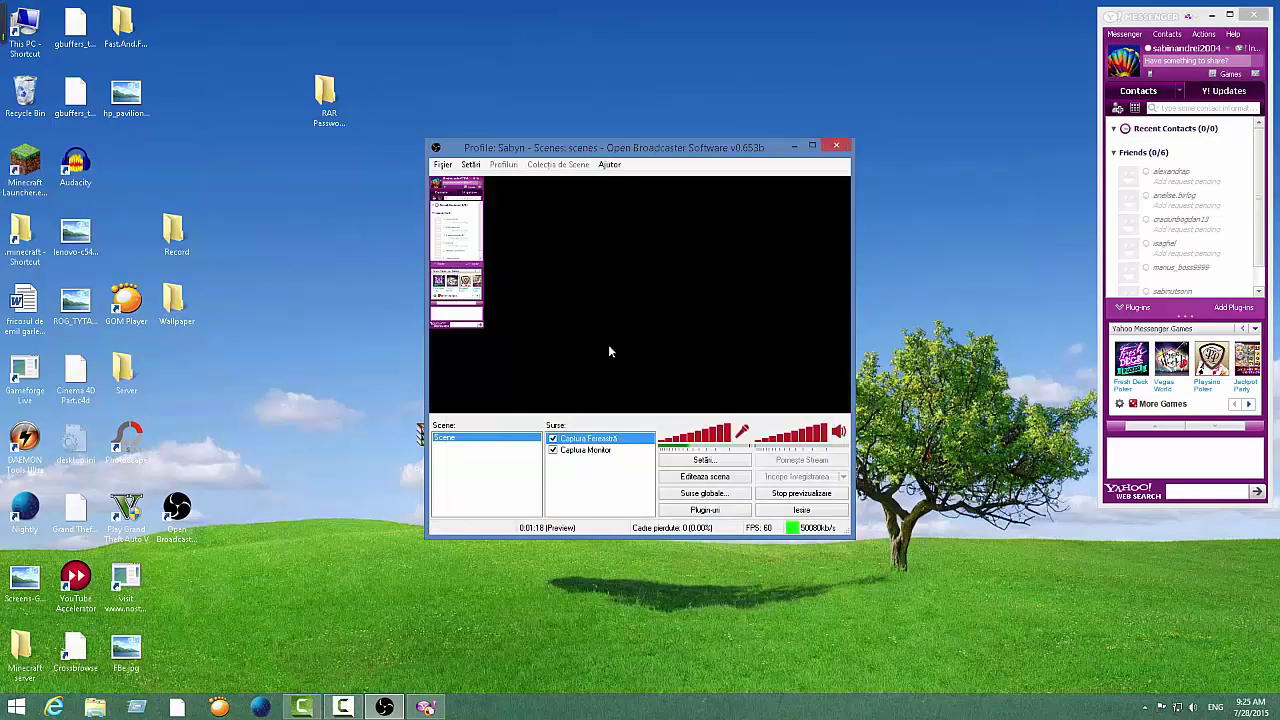
Delete the window capture source from the scene and confirm the removal.
{"action": "right_click", "coordinate": [590, 440]}
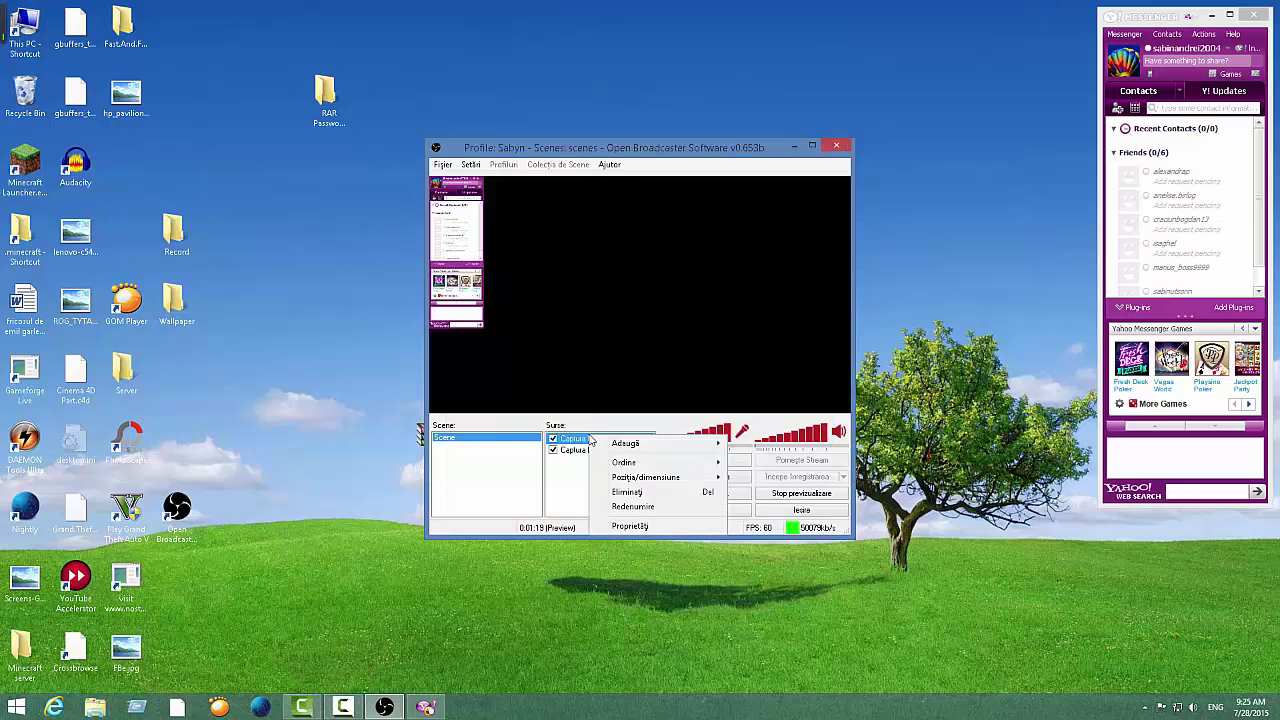
{"action": "left_click", "coordinate": [638, 492]}
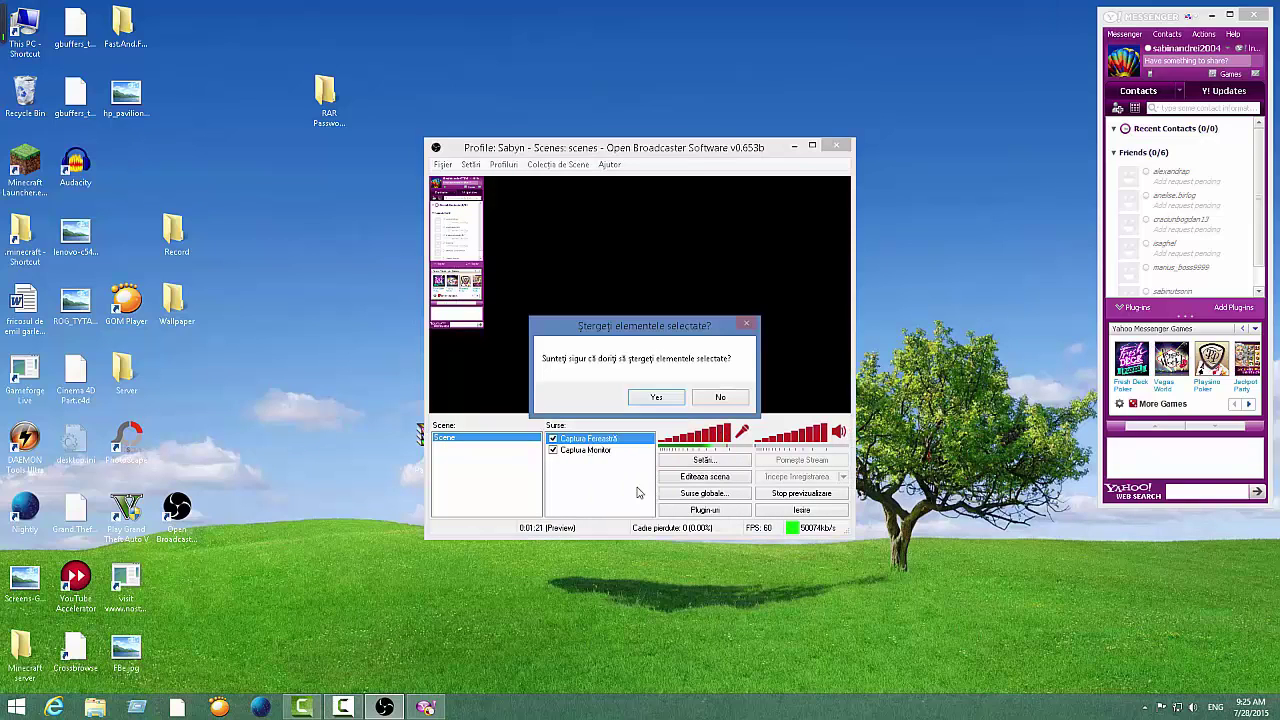
{"action": "left_click", "coordinate": [652, 398]}
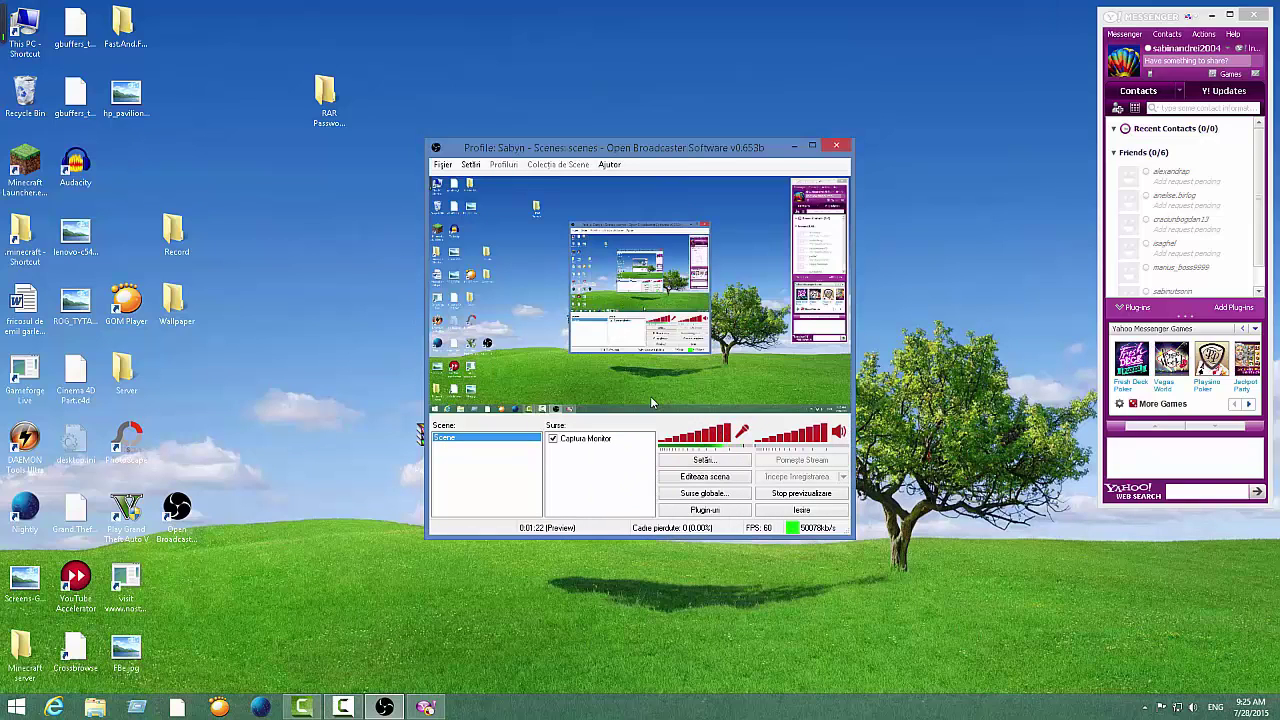
Add an image source named Imagine to the scene.
{"action": "right_click", "coordinate": [605, 458]}
{"action": "mouse_move", "coordinate": [625, 468]}
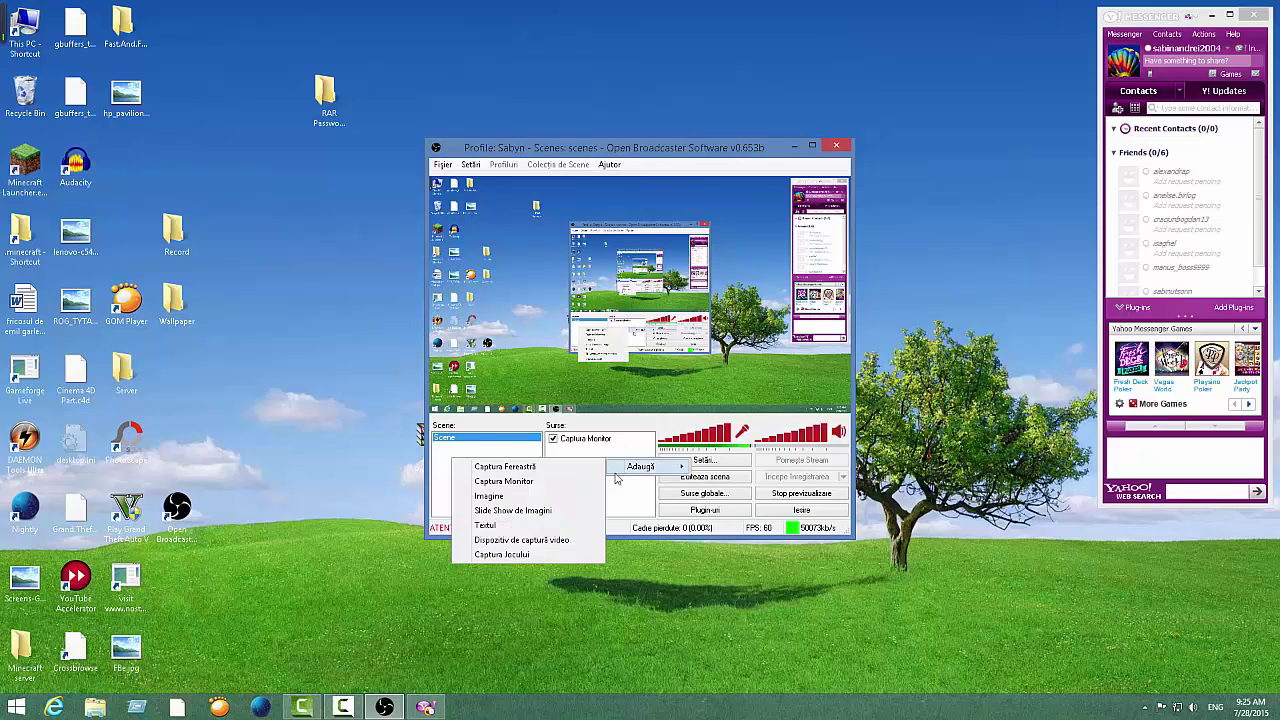
{"action": "left_click", "coordinate": [500, 494]}
{"action": "left_click", "coordinate": [684, 366]}
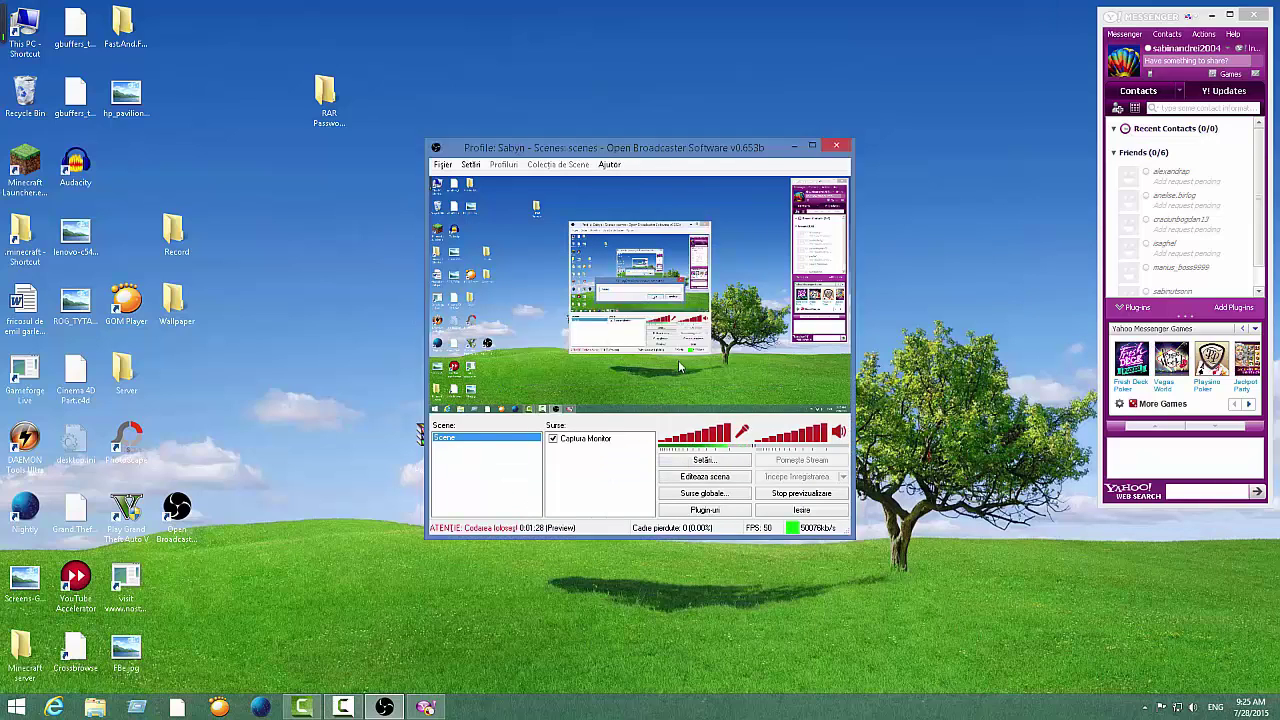
Load wallpaper-for-desktopdesktopphoto-desktop-wallpaper.jpg from the desktop's Wallpaper folder into the image source.
{"action": "left_click", "coordinate": [714, 243]}
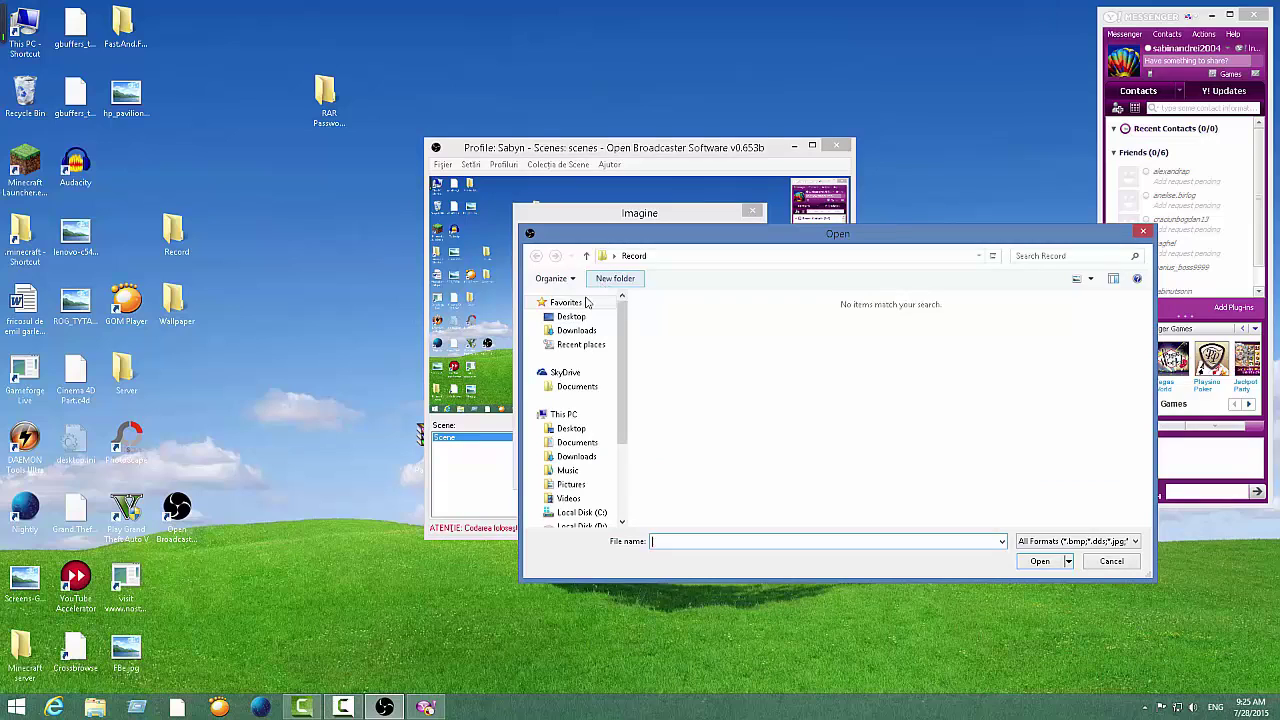
{"action": "left_click", "coordinate": [570, 316]}
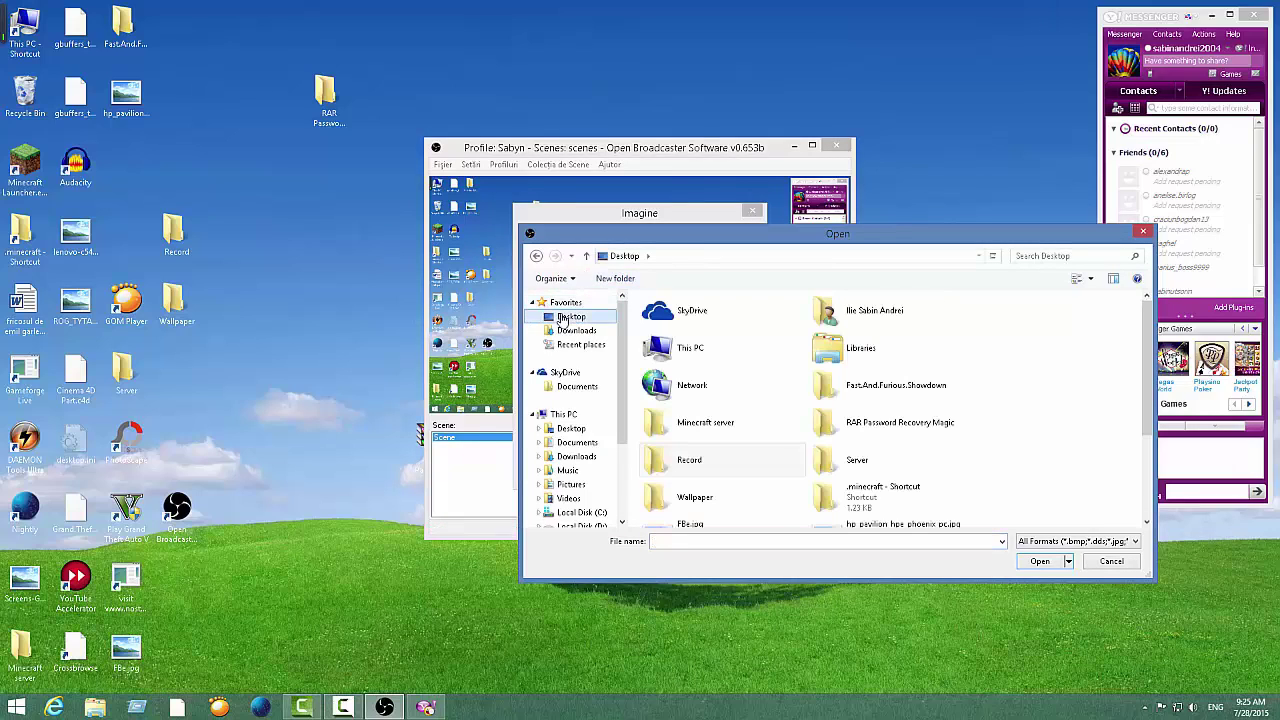
{"action": "double_click", "coordinate": [690, 495]}
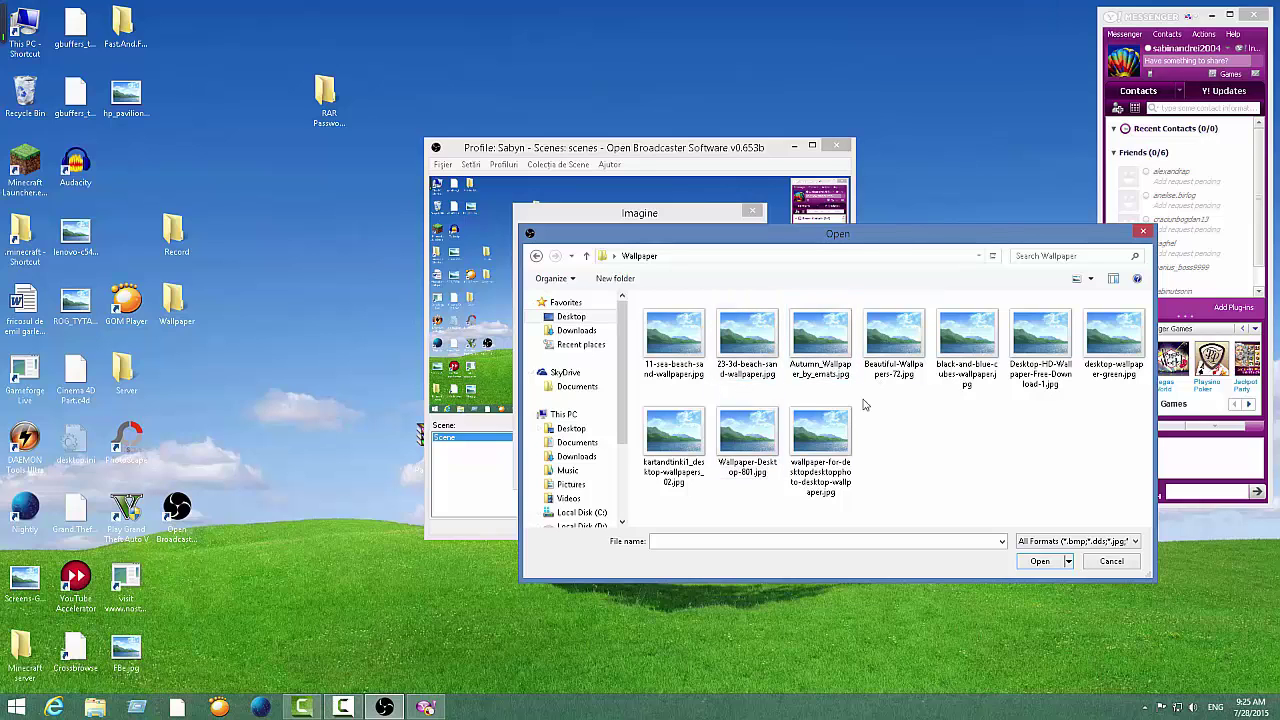
{"action": "double_click", "coordinate": [822, 452]}
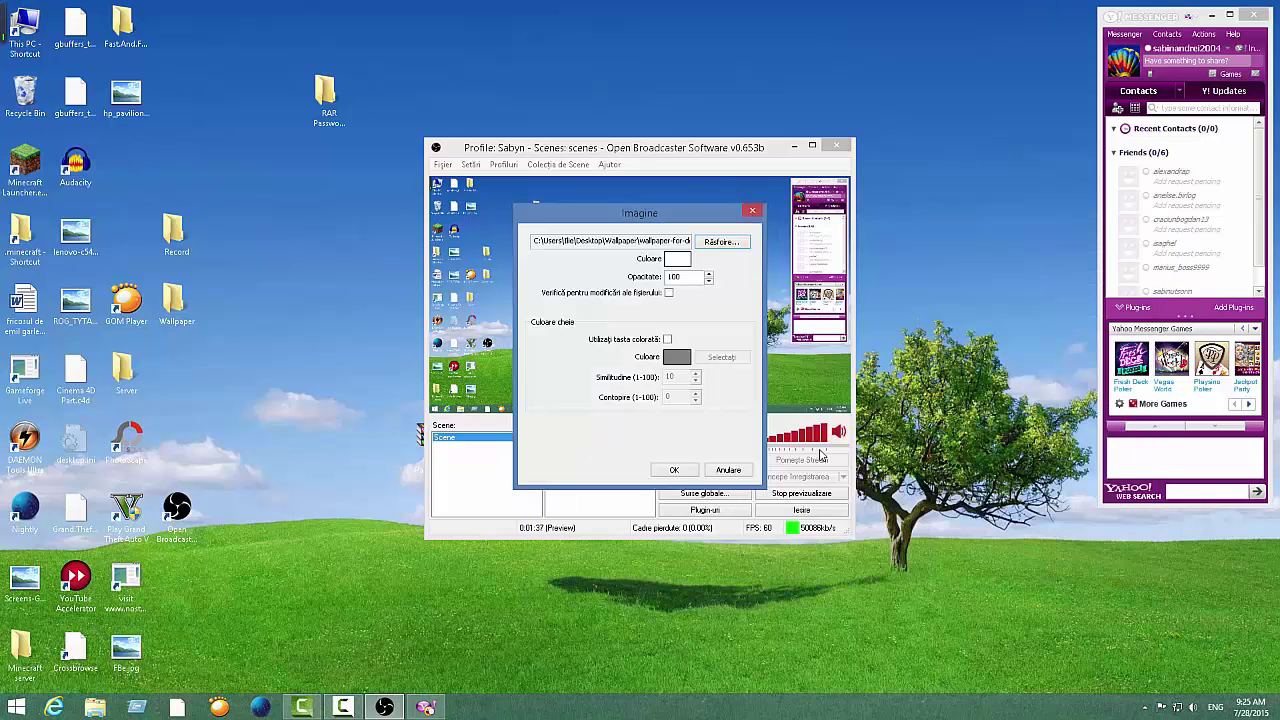
{"action": "left_click", "coordinate": [662, 472]}
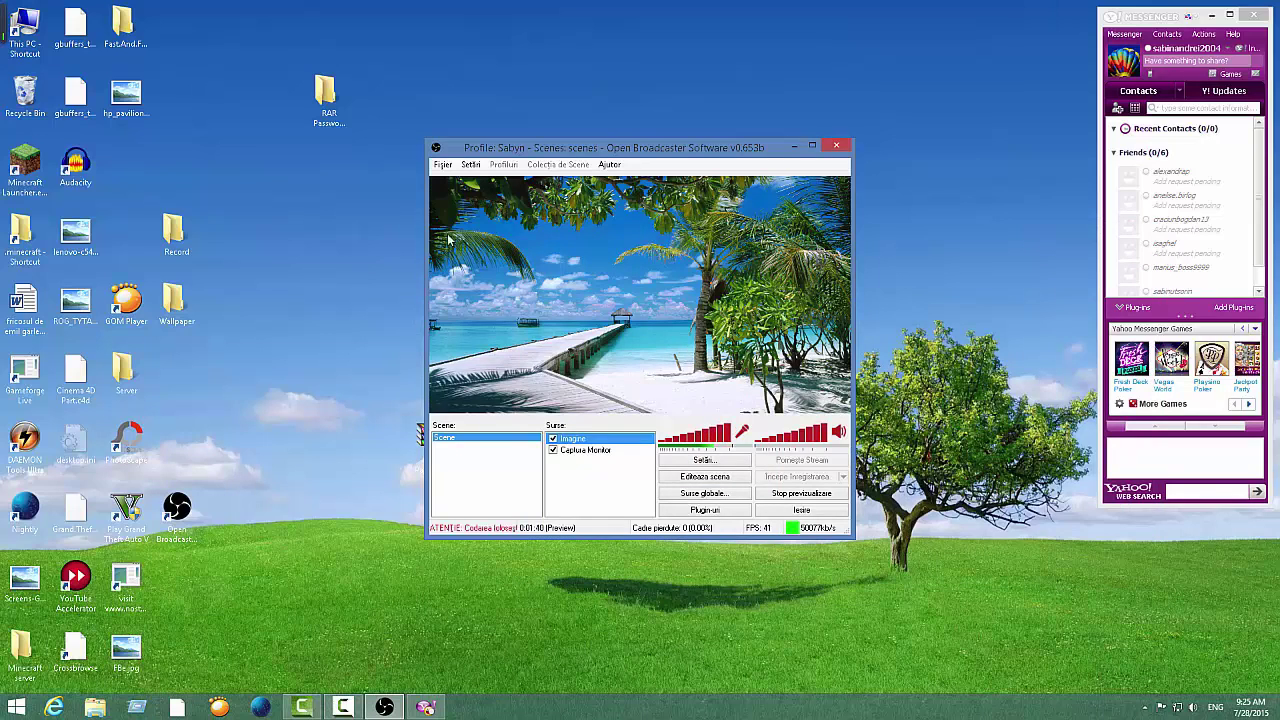
Delete the Imagine source from the scene and confirm the removal.
{"action": "right_click", "coordinate": [578, 440]}
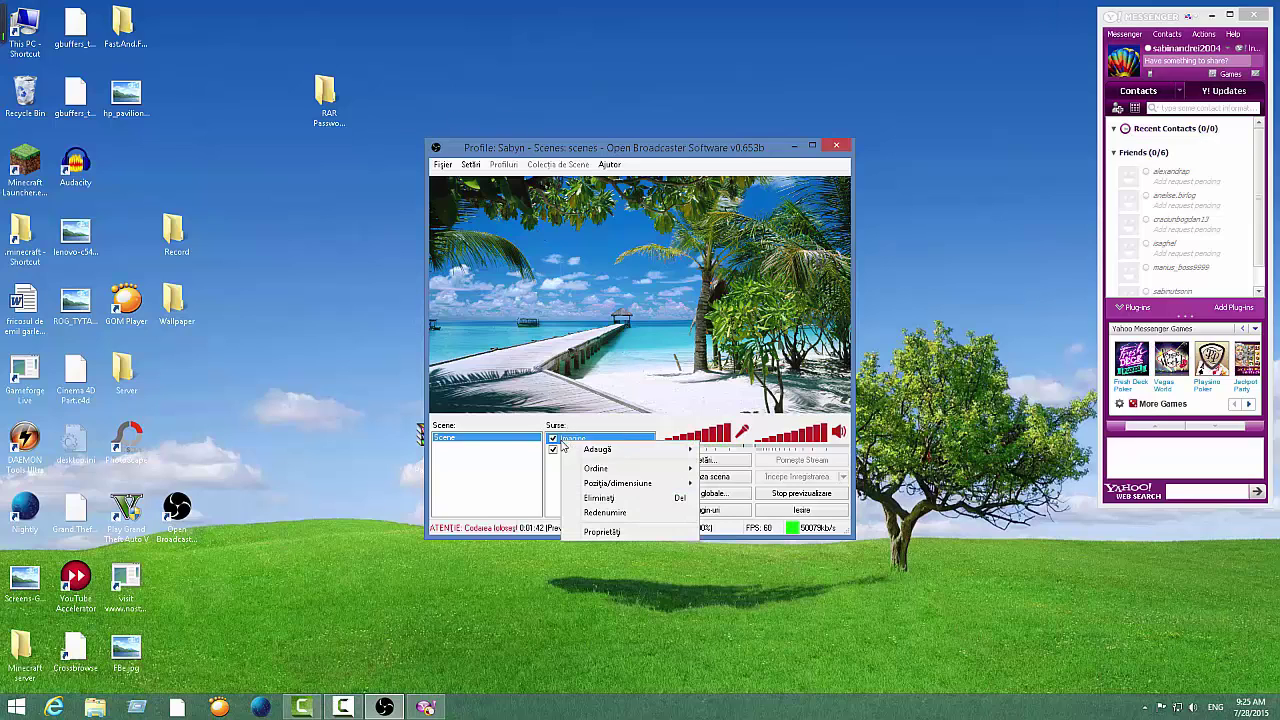
{"action": "left_click", "coordinate": [618, 497]}
{"action": "left_click", "coordinate": [664, 391]}
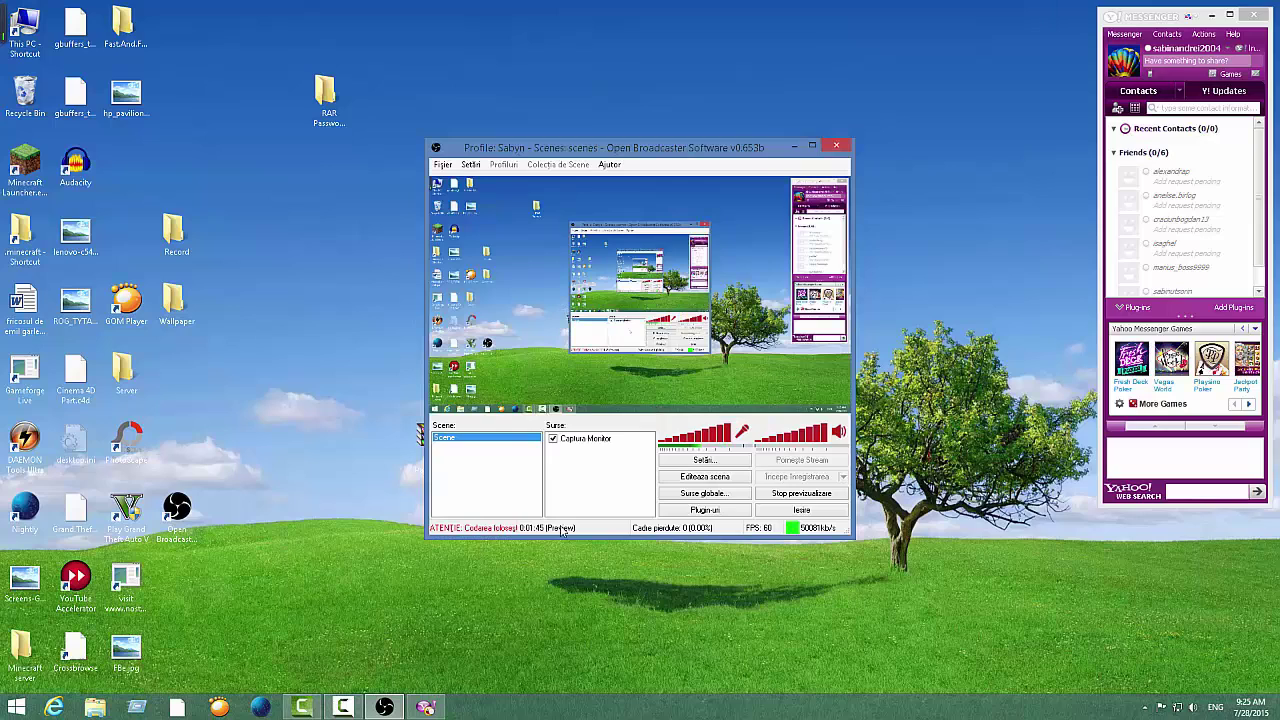
Add an image slide show source named Slide Show de Imagini to the scene.
{"action": "right_click", "coordinate": [580, 478]}
{"action": "mouse_move", "coordinate": [588, 484]}
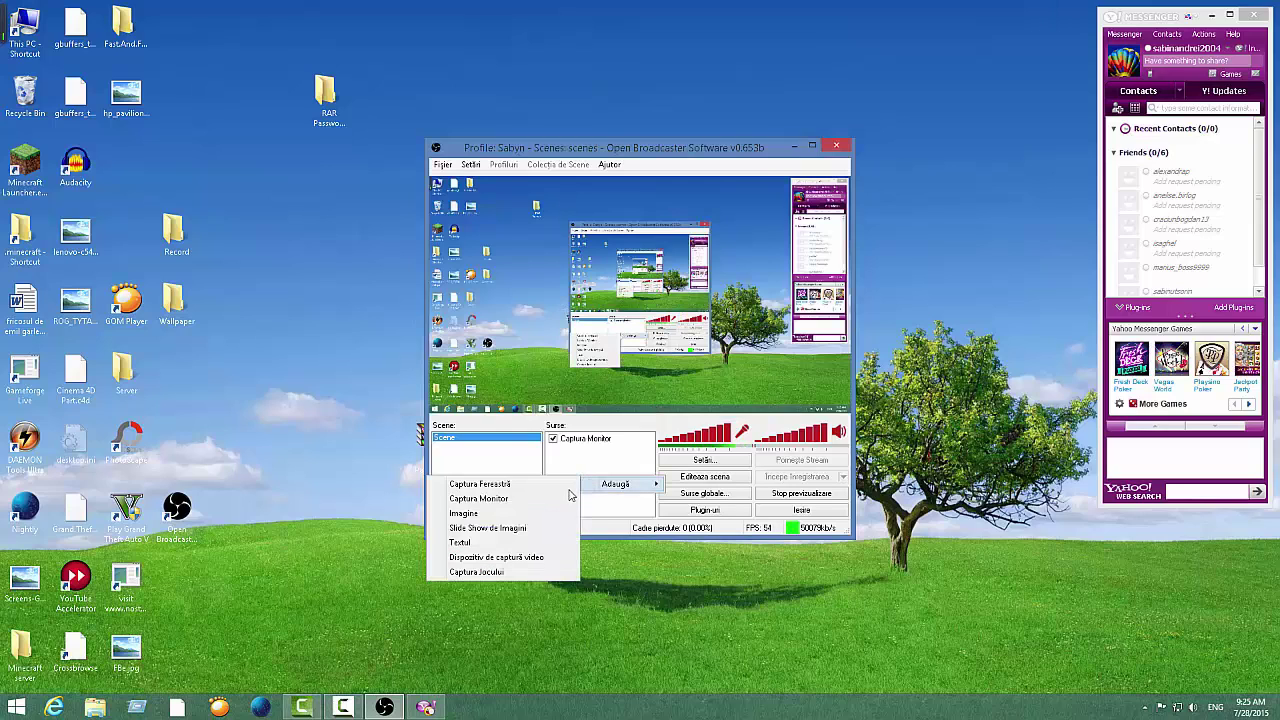
{"action": "left_click", "coordinate": [503, 532]}
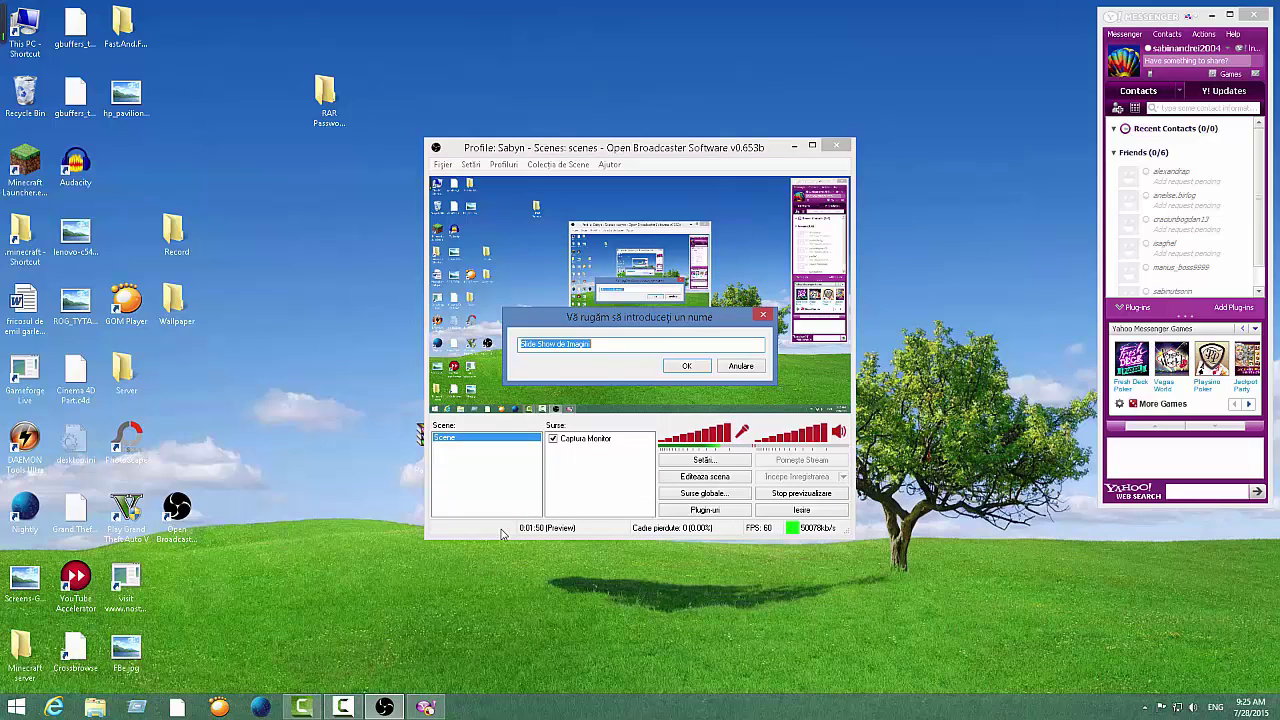
{"action": "left_click", "coordinate": [687, 364]}
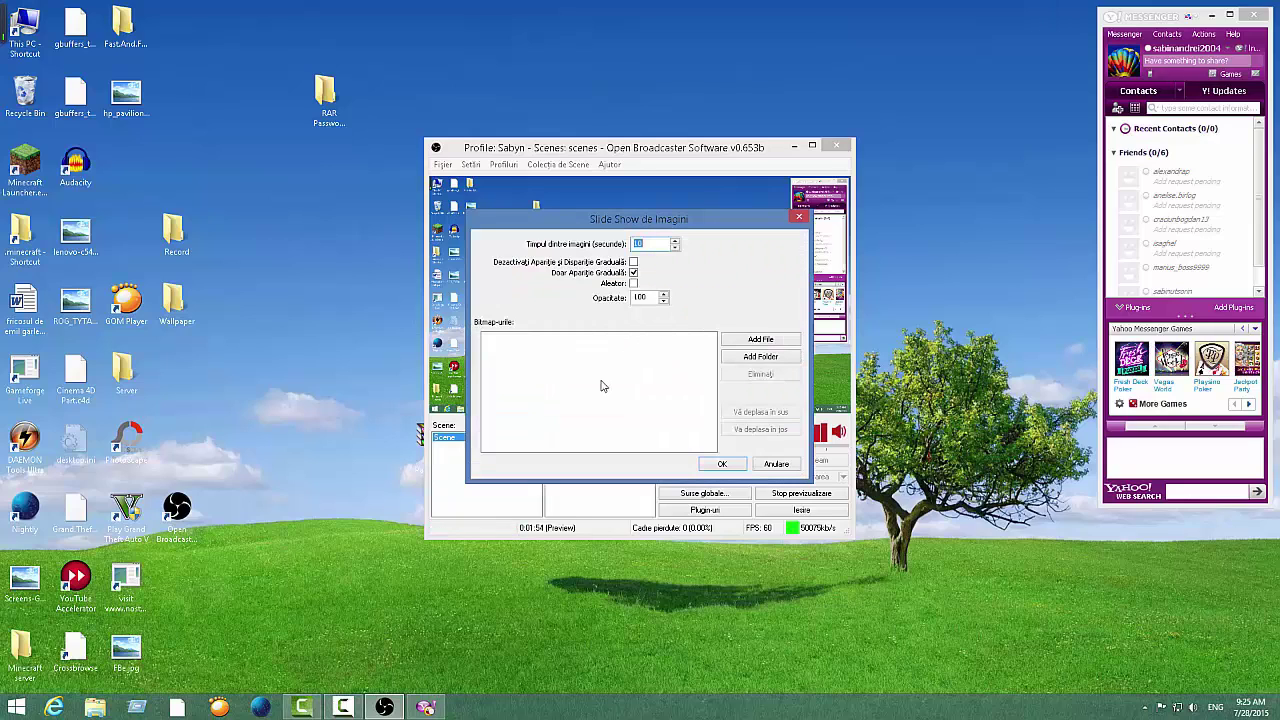
Load all the images from the Wallpaper folder into the slide show and accept its settings.
{"action": "left_click", "coordinate": [553, 383]}
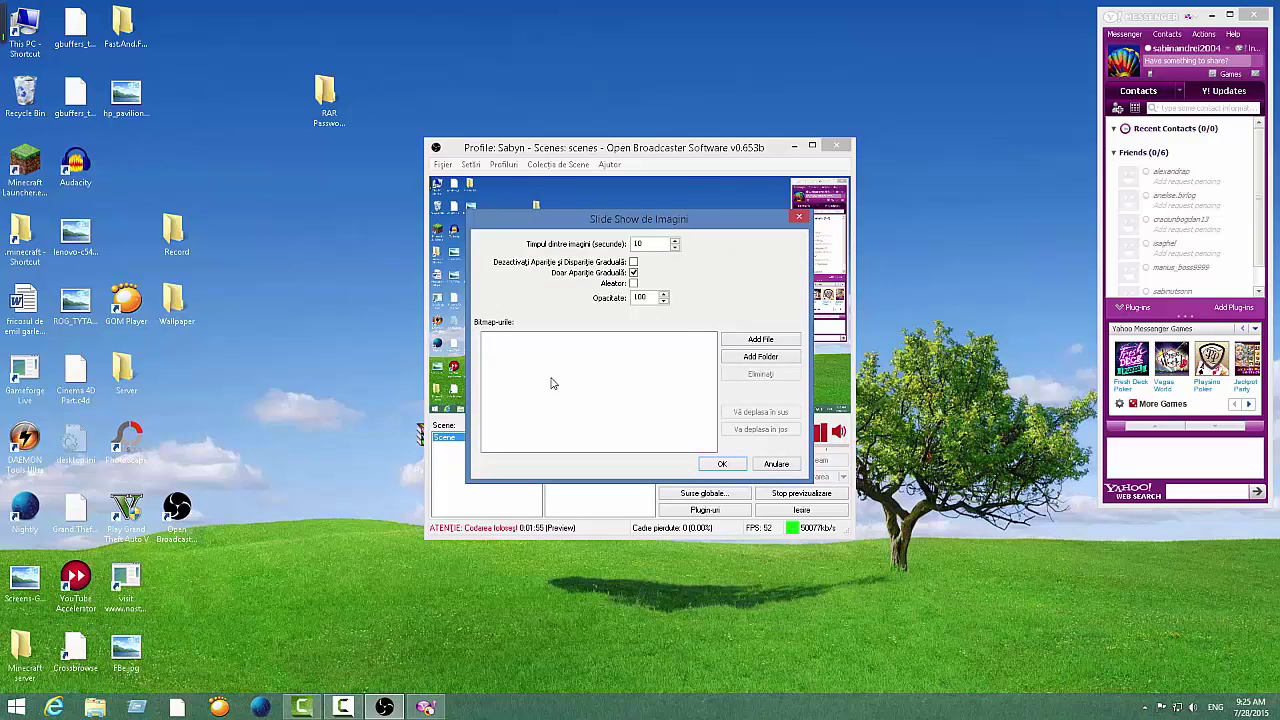
{"action": "left_click", "coordinate": [732, 341]}
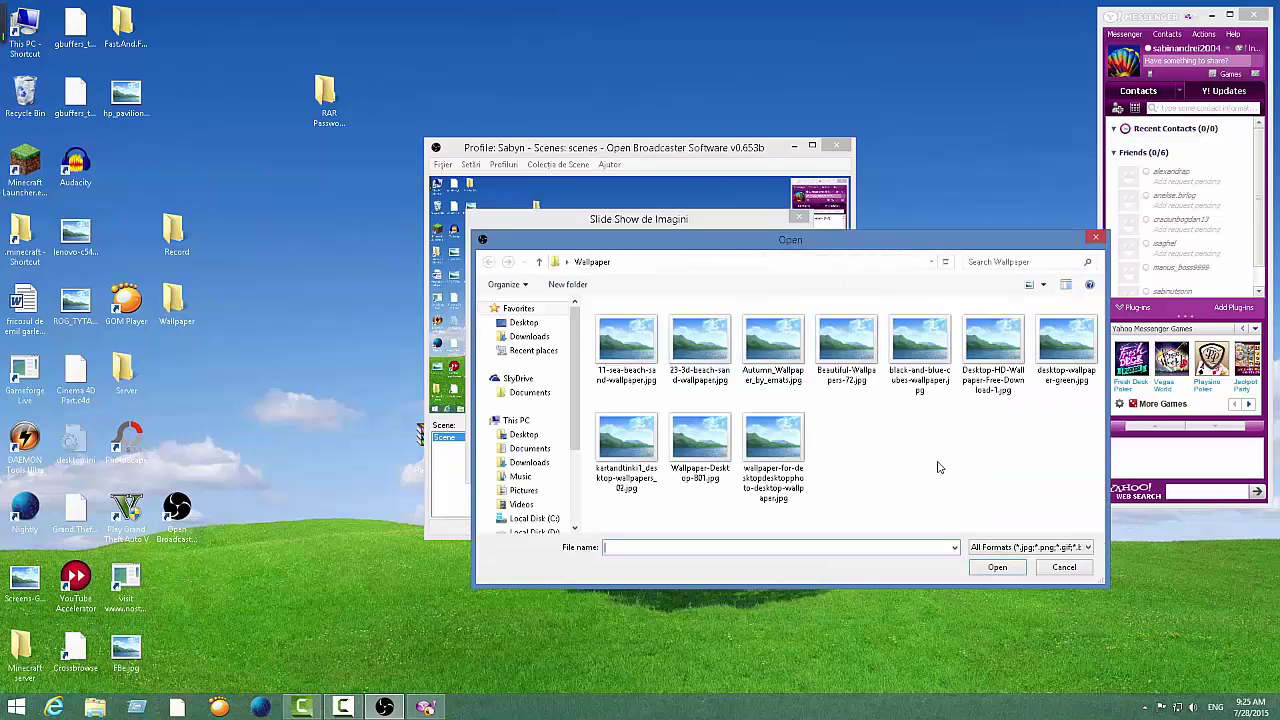
{"action": "left_click_drag", "start_coordinate": [1062, 461], "coordinate": [600, 286]}
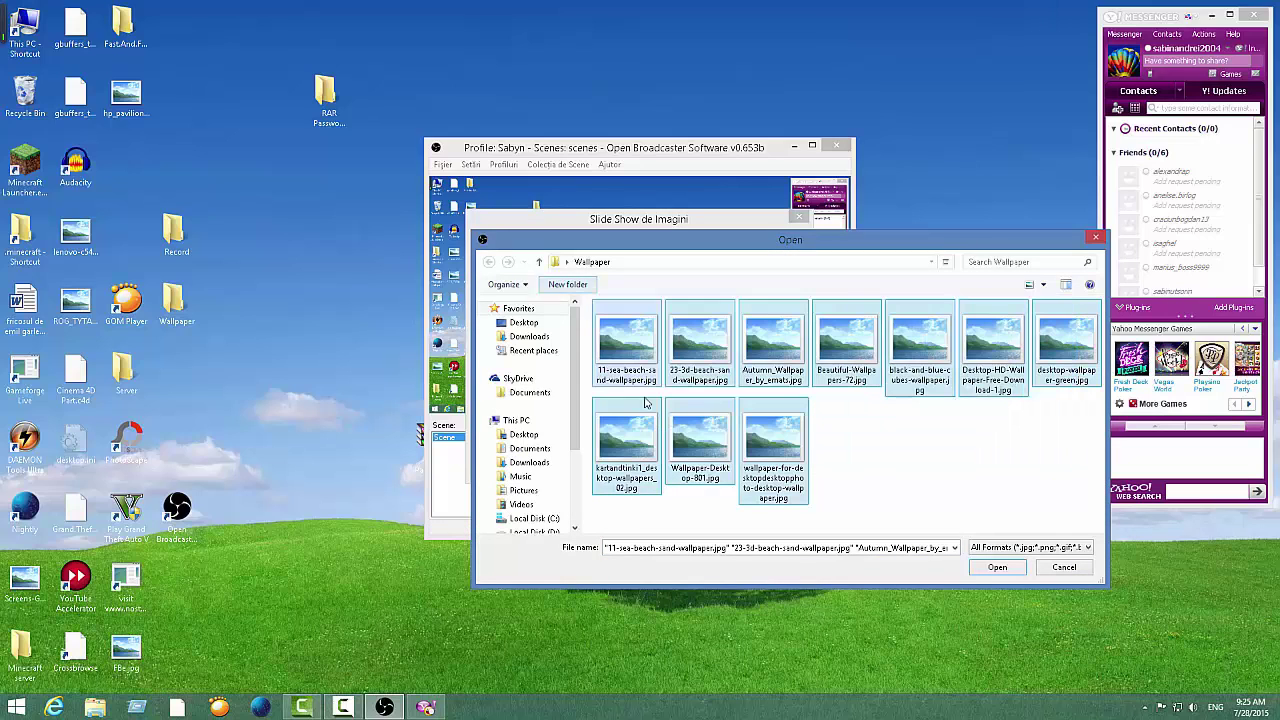
{"action": "left_click", "coordinate": [998, 567]}
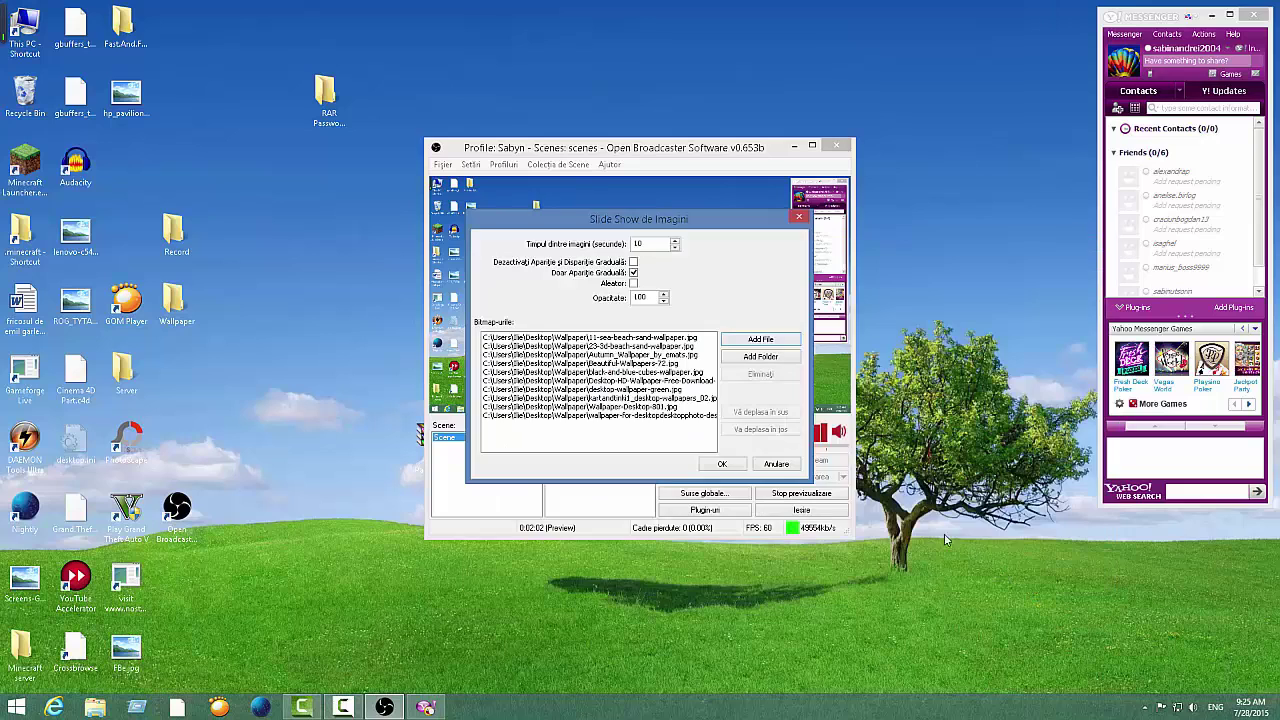
{"action": "left_click", "coordinate": [722, 464]}
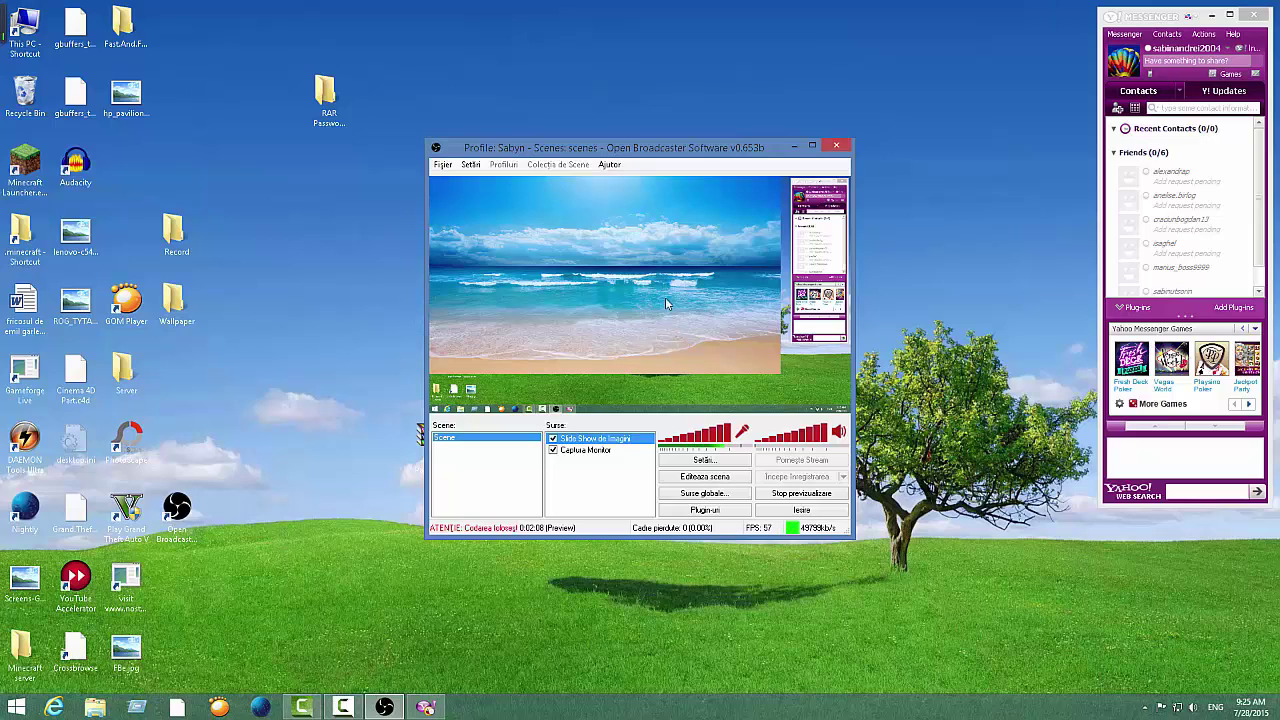
Delete the image slide show source from the scene and confirm the removal.
{"action": "left_click", "coordinate": [588, 492]}
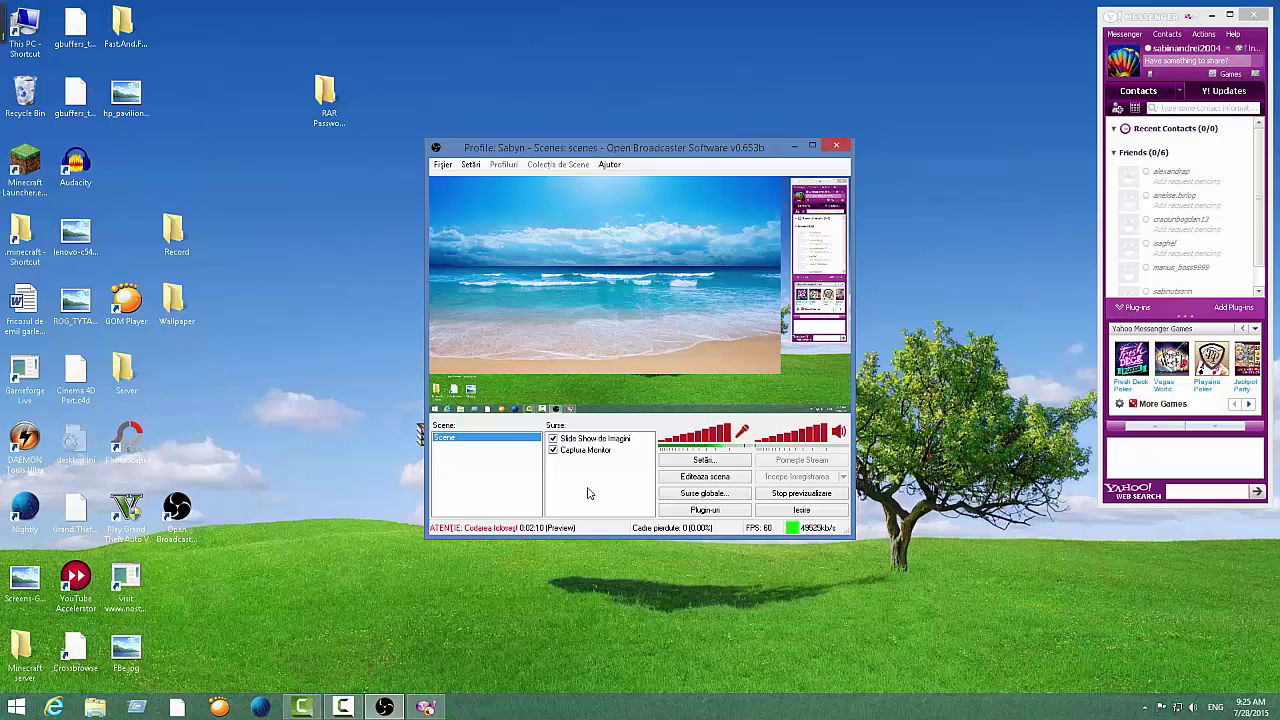
{"action": "right_click", "coordinate": [598, 440]}
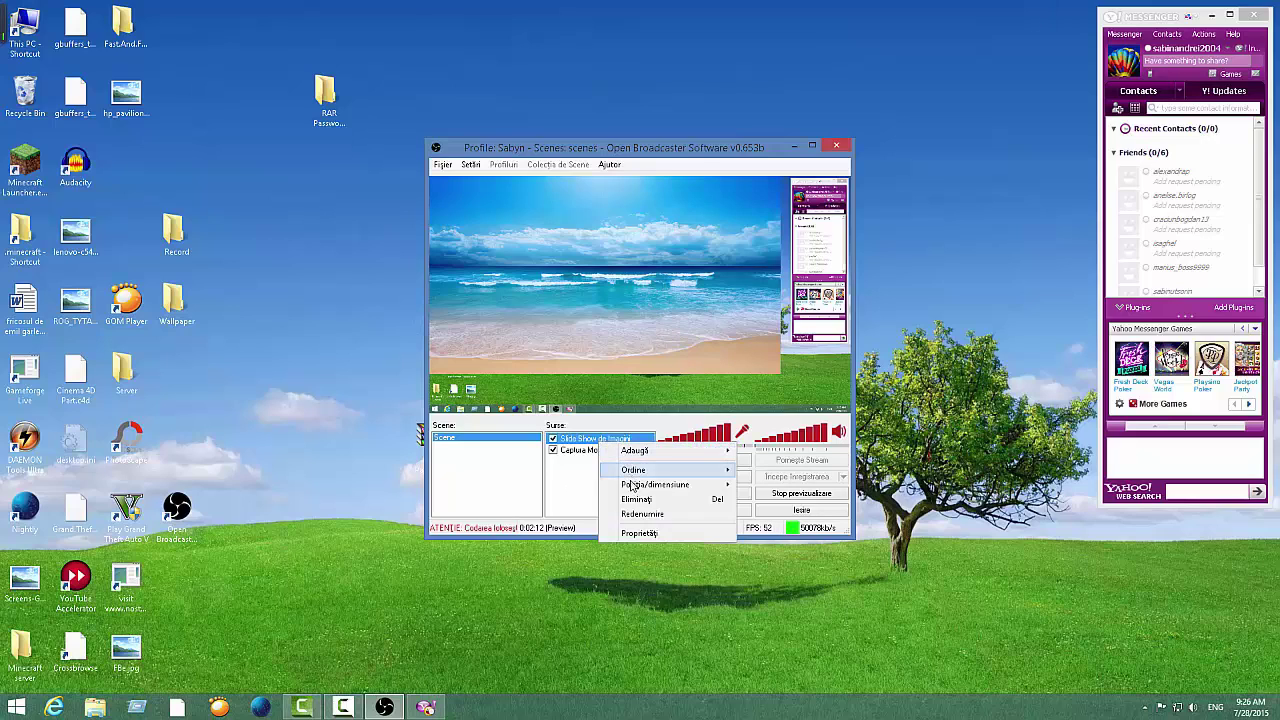
{"action": "left_click", "coordinate": [636, 498]}
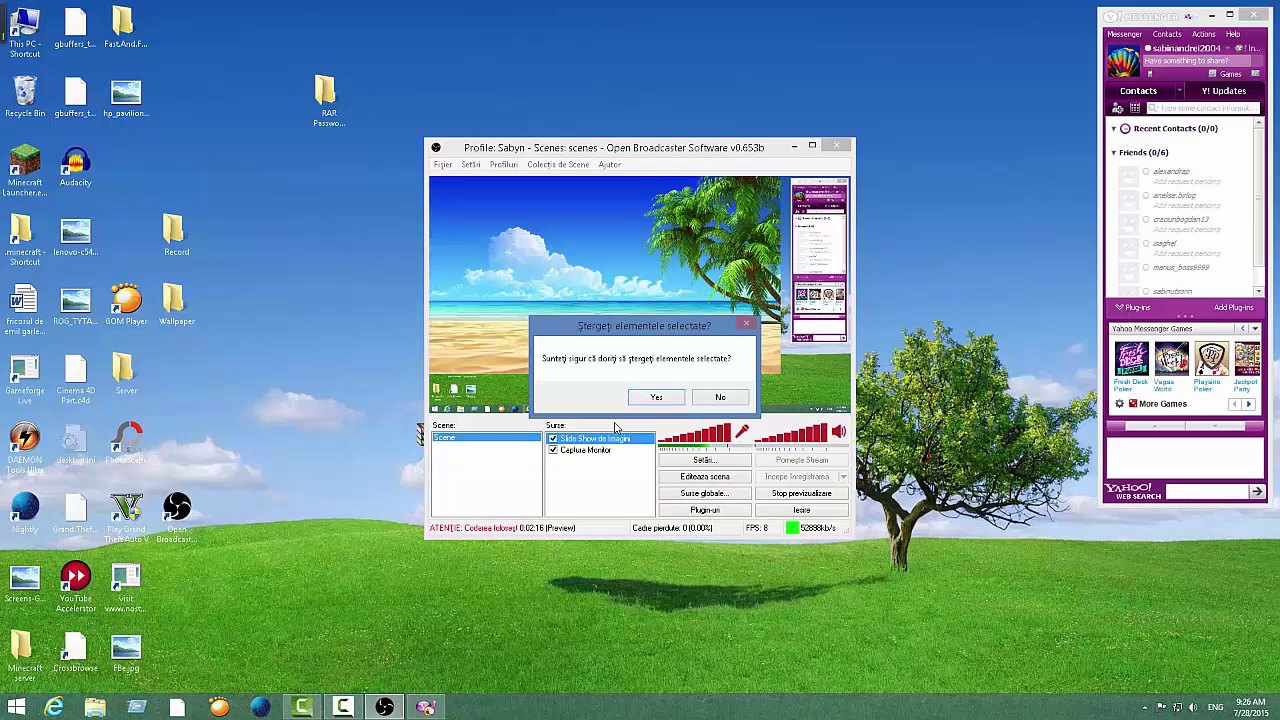
{"action": "left_click", "coordinate": [654, 398]}
Add a text source named Textul to the scene.
{"action": "right_click", "coordinate": [610, 490]}
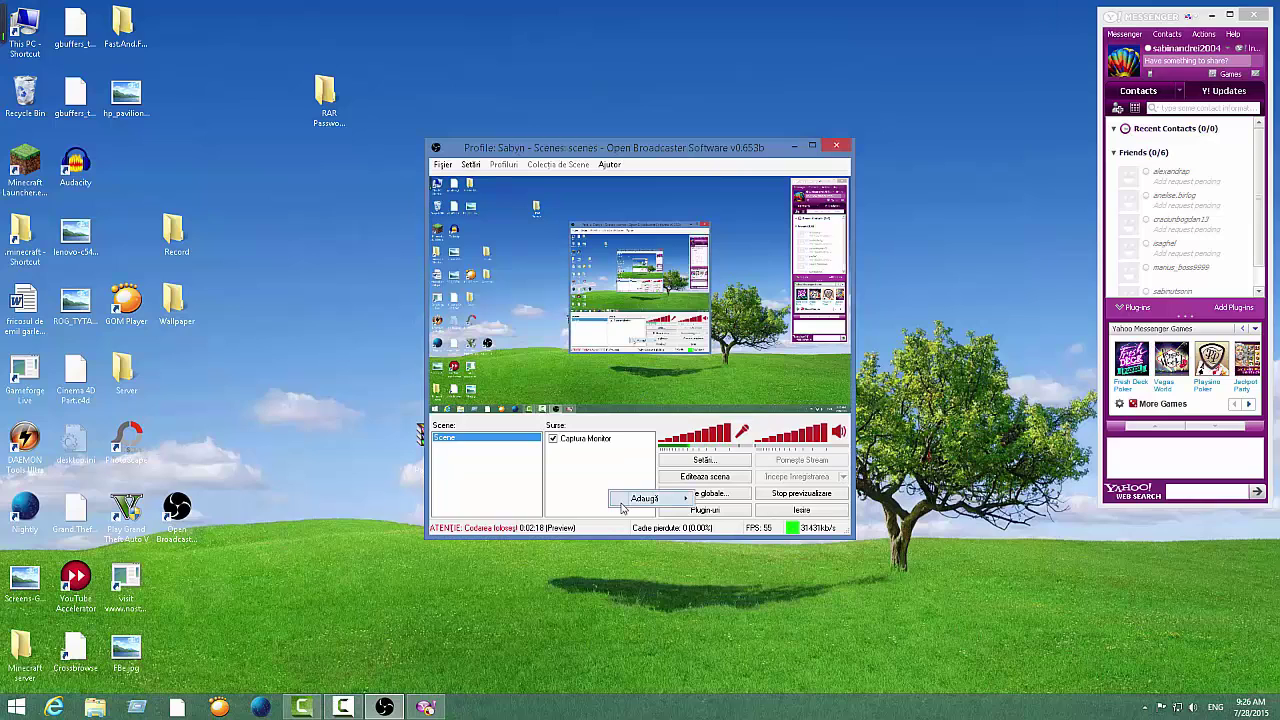
{"action": "mouse_move", "coordinate": [622, 505]}
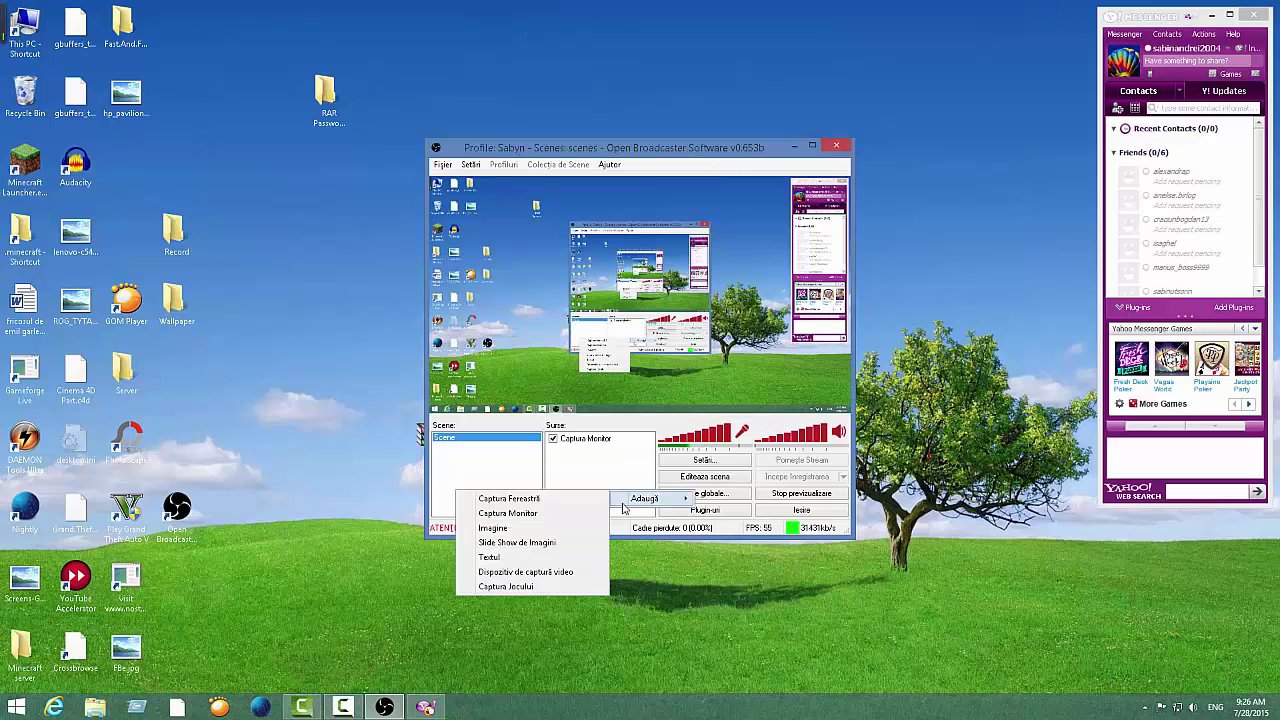
{"action": "left_click", "coordinate": [495, 557]}
{"action": "left_click", "coordinate": [687, 366]}
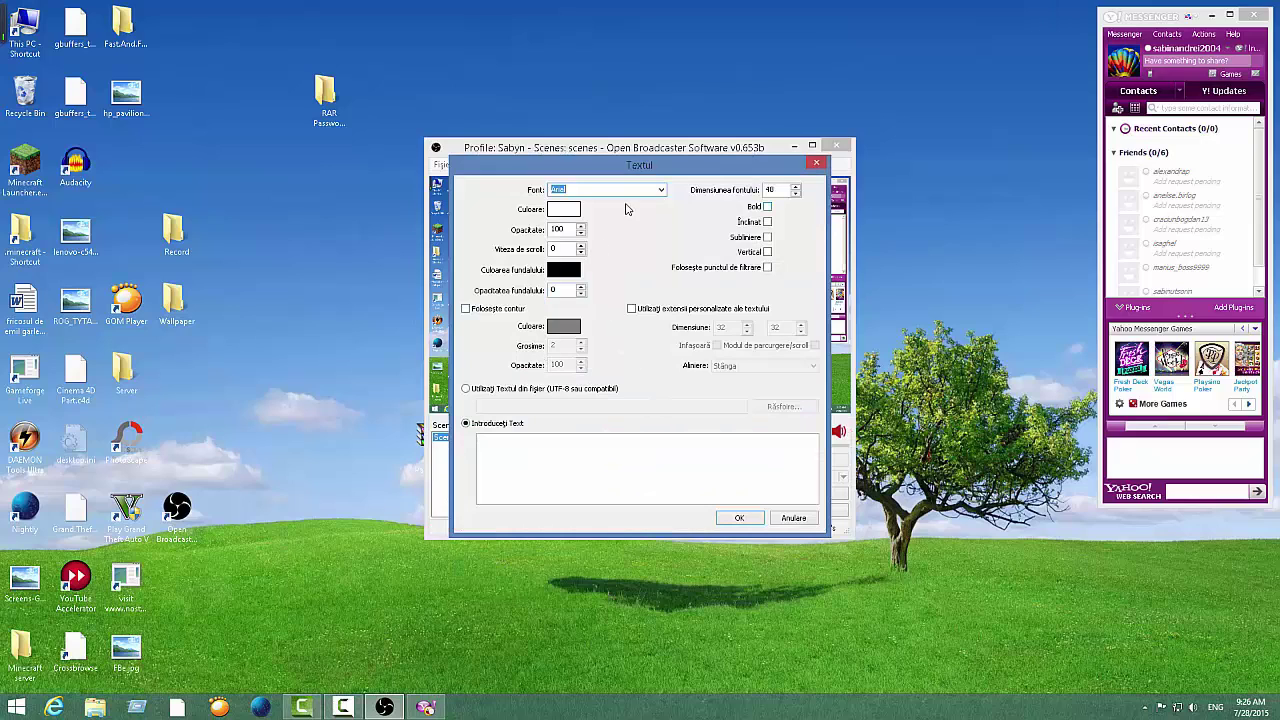
Enter Blablabla as the text source's content, keep the Arial font and accept the settings.
{"action": "left_click", "coordinate": [661, 190]}
{"action": "left_click", "coordinate": [661, 190]}
{"action": "left_click", "coordinate": [552, 438]}
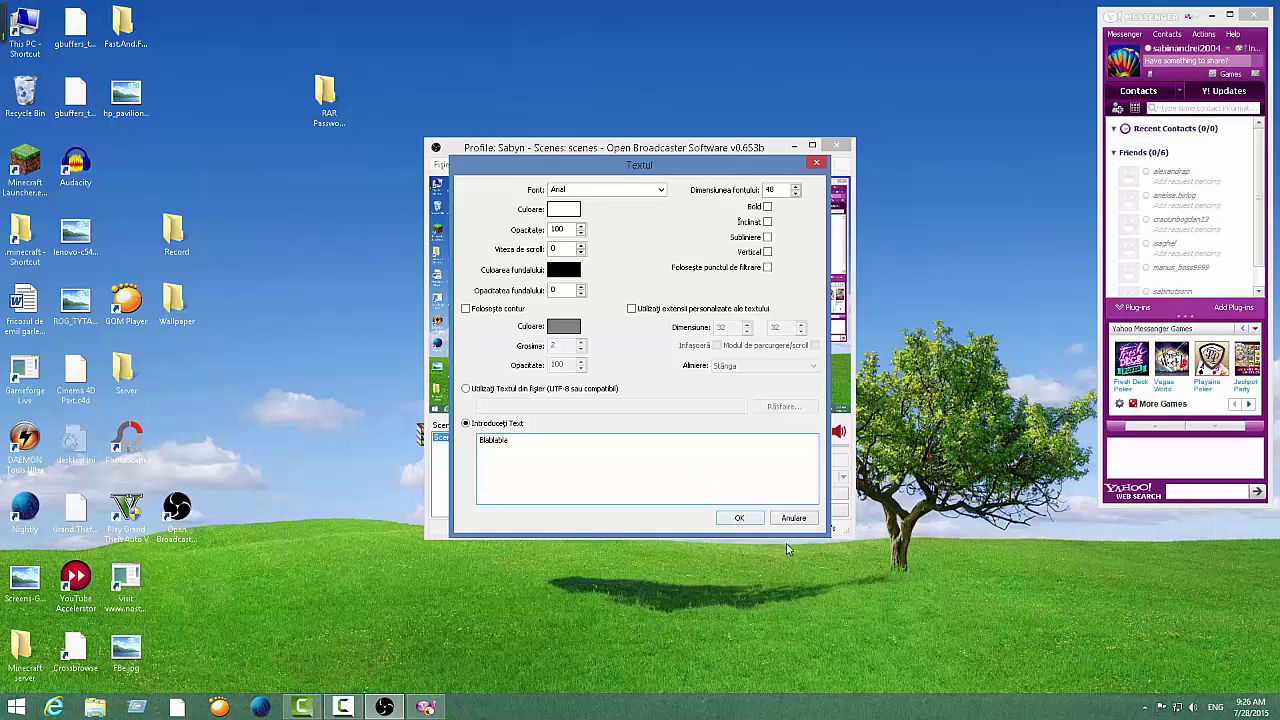
{"action": "left_click", "coordinate": [738, 519]}
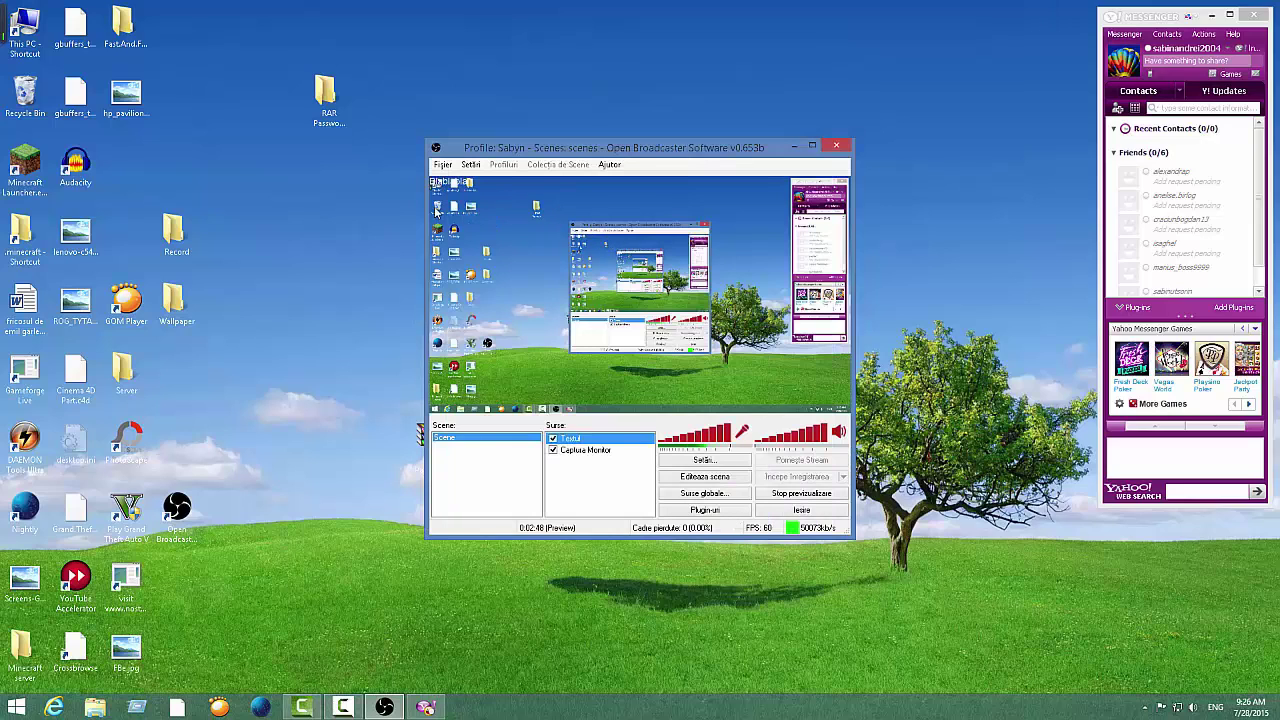
Try to add a video capture device source named Dispozitiv de captură video, and dismiss its device selection.
{"action": "right_click", "coordinate": [576, 441]}
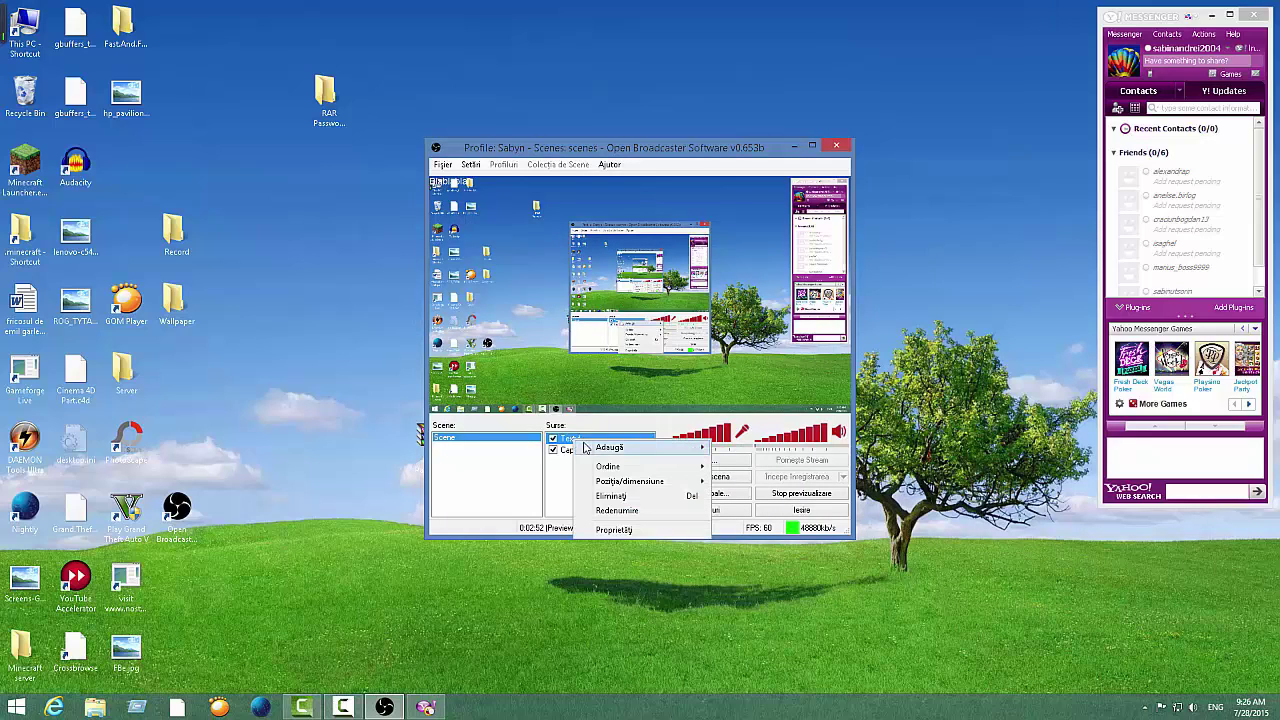
{"action": "mouse_move", "coordinate": [586, 448]}
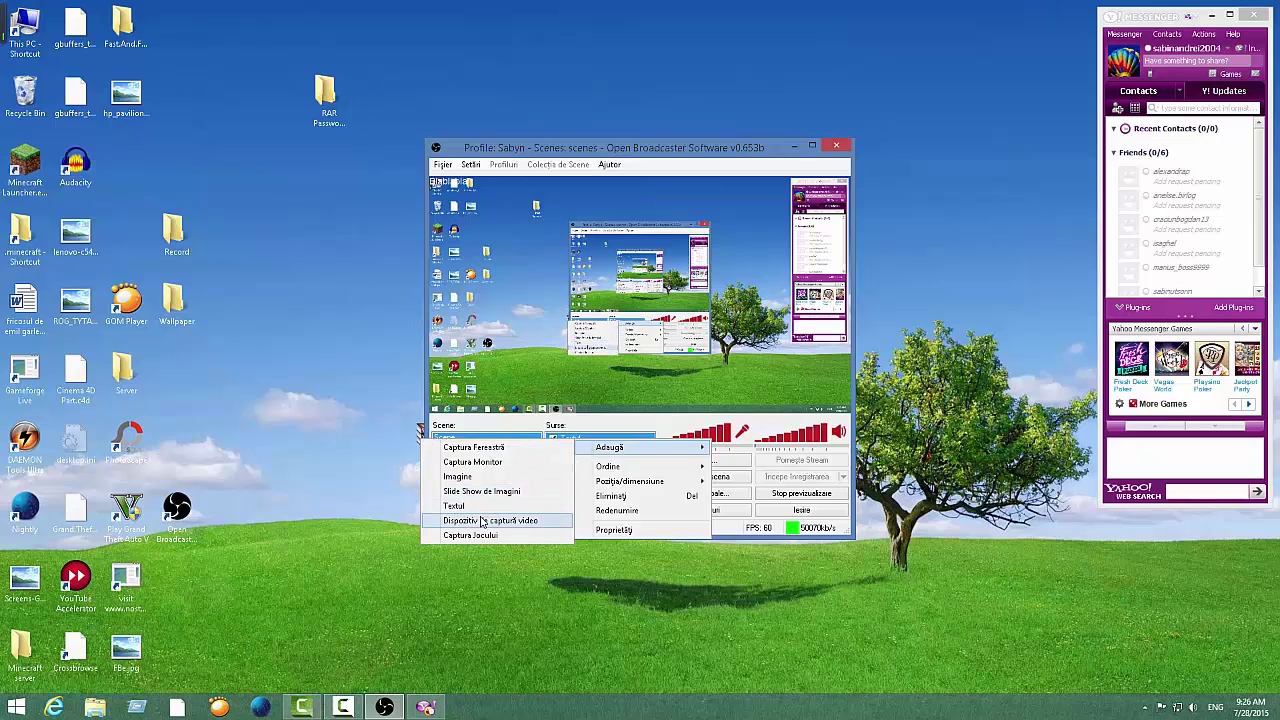
{"action": "left_click", "coordinate": [483, 524]}
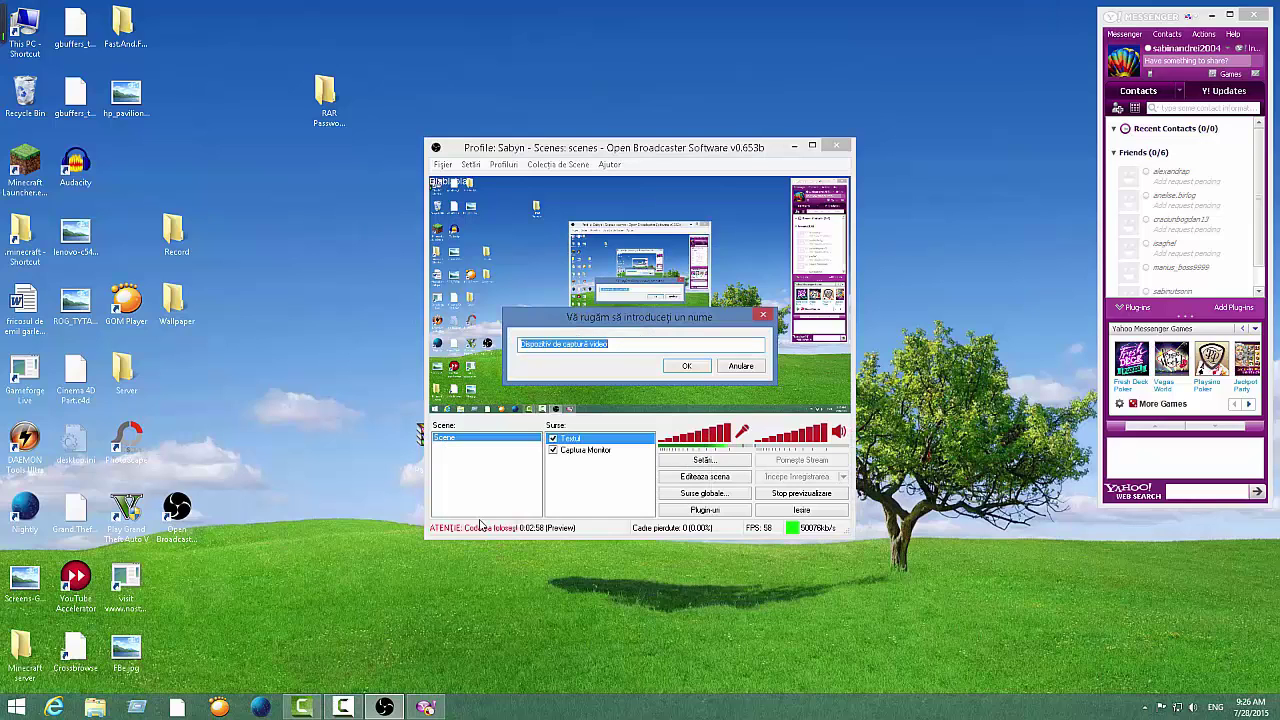
{"action": "left_click", "coordinate": [693, 367]}
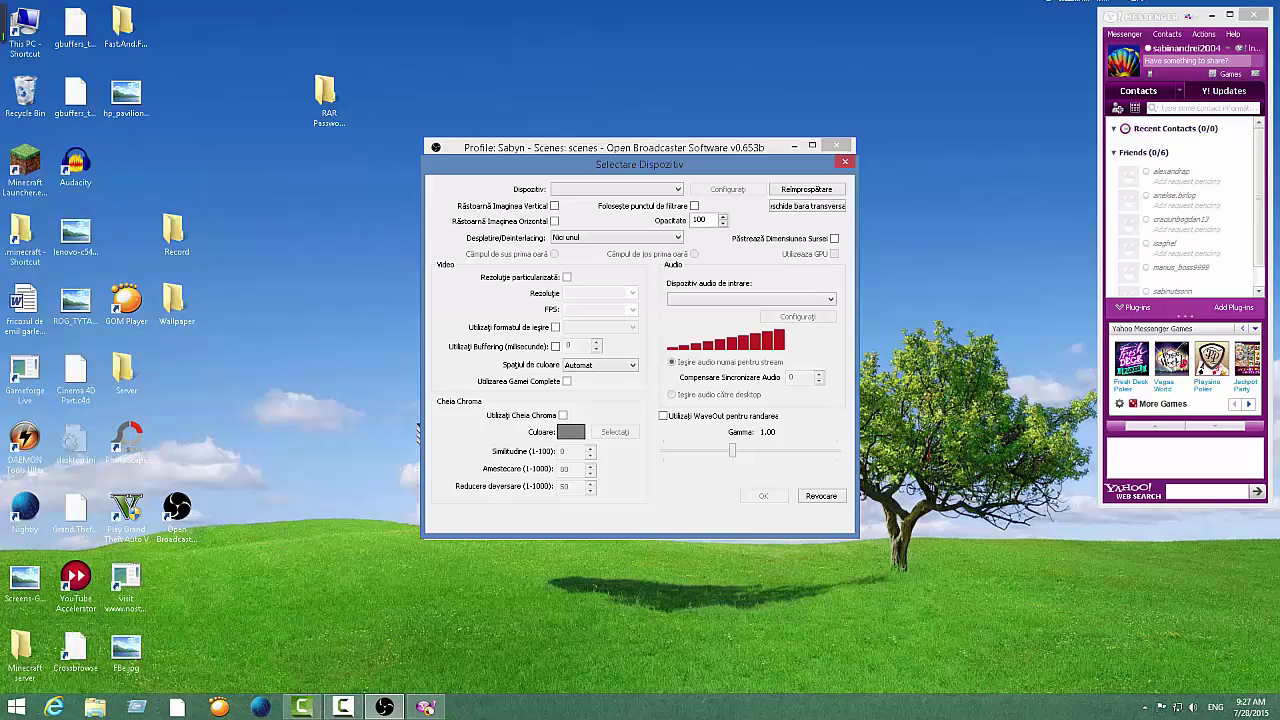
{"action": "mouse_move", "coordinate": [2, 20]}
{"action": "left_click", "coordinate": [845, 161]}
Add a game capture source named Captura Jocului to the scene.
{"action": "right_click", "coordinate": [584, 477]}
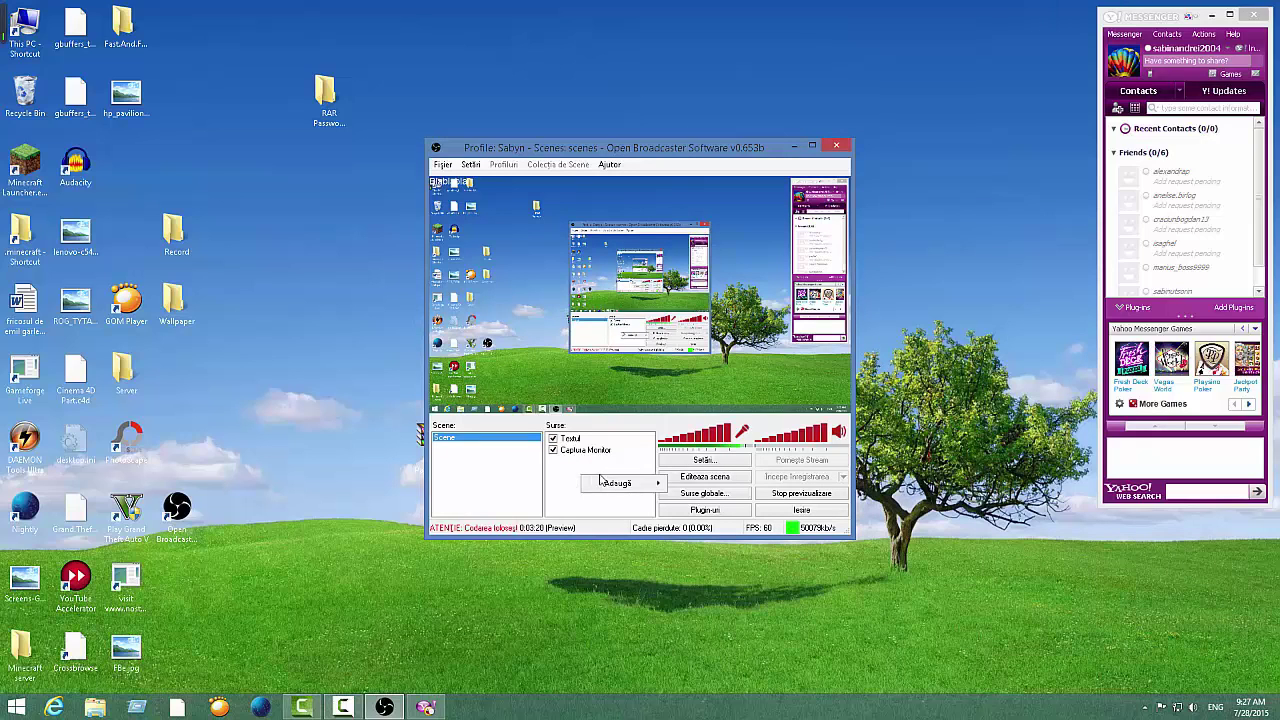
{"action": "mouse_move", "coordinate": [614, 483]}
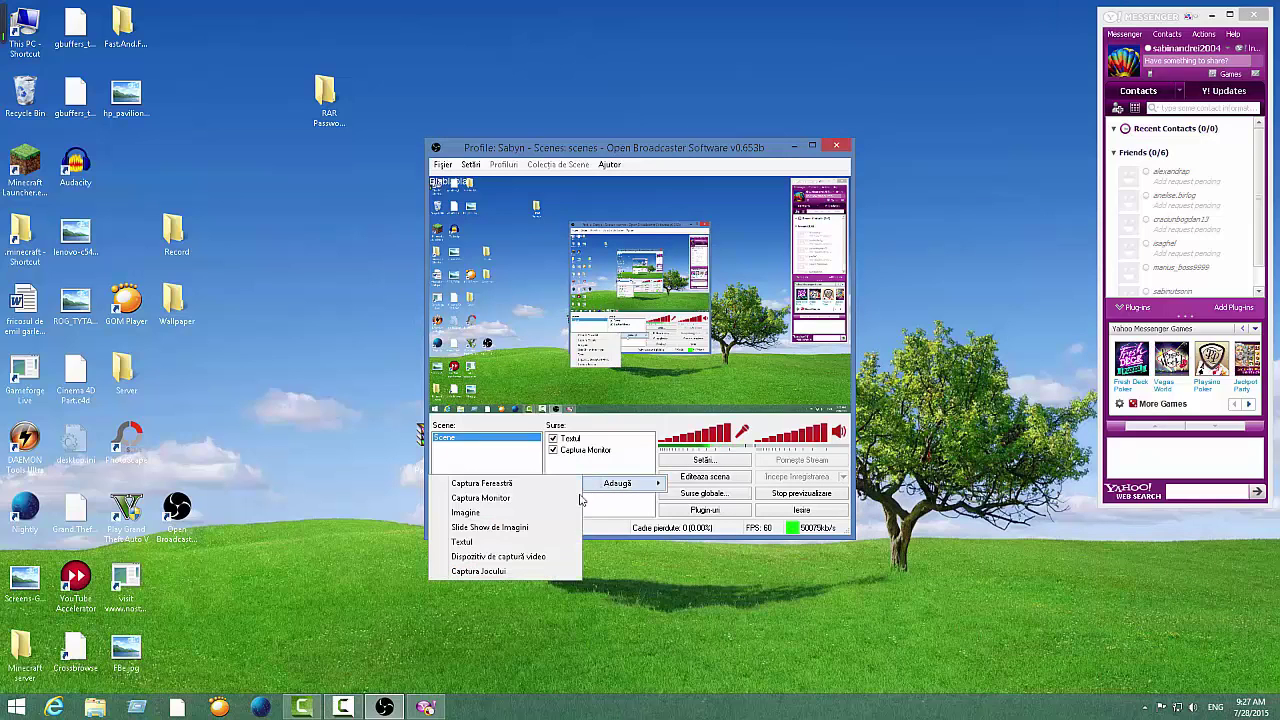
{"action": "left_click", "coordinate": [495, 571]}
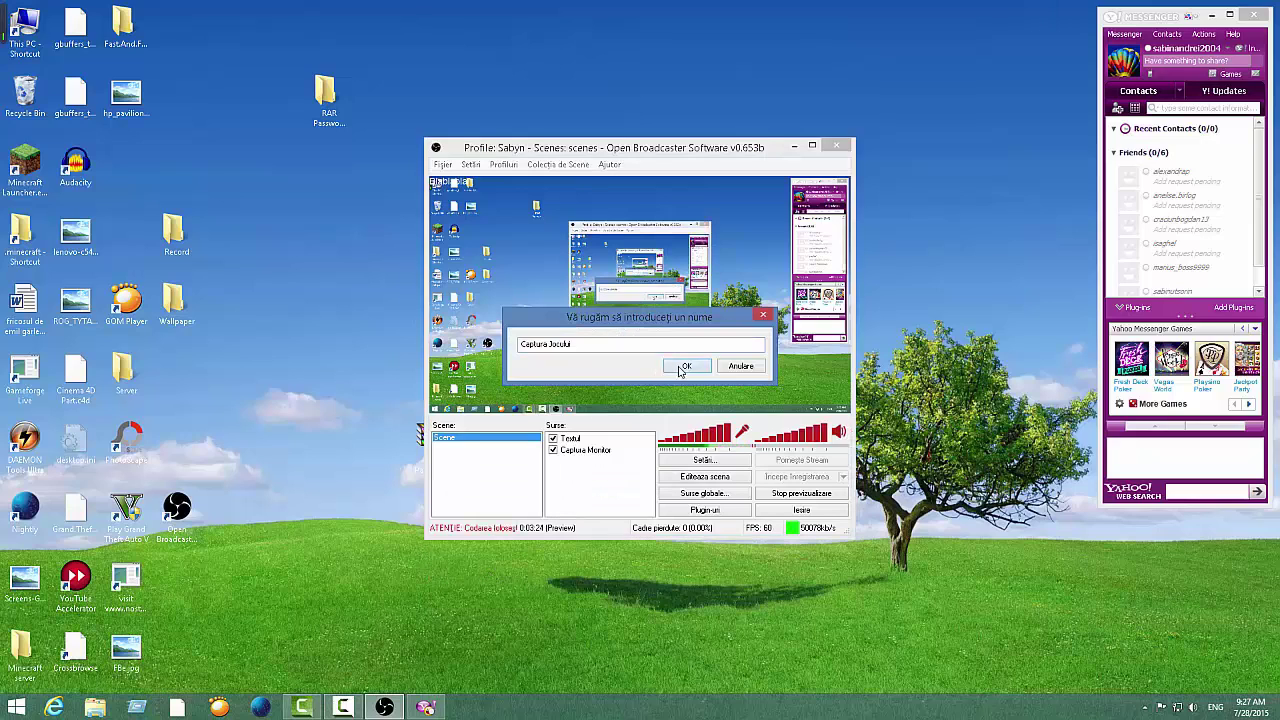
{"action": "left_click", "coordinate": [681, 369]}
Select Camtasia Studio as the application for the game capture and accept the settings.
{"action": "left_click", "coordinate": [611, 222]}
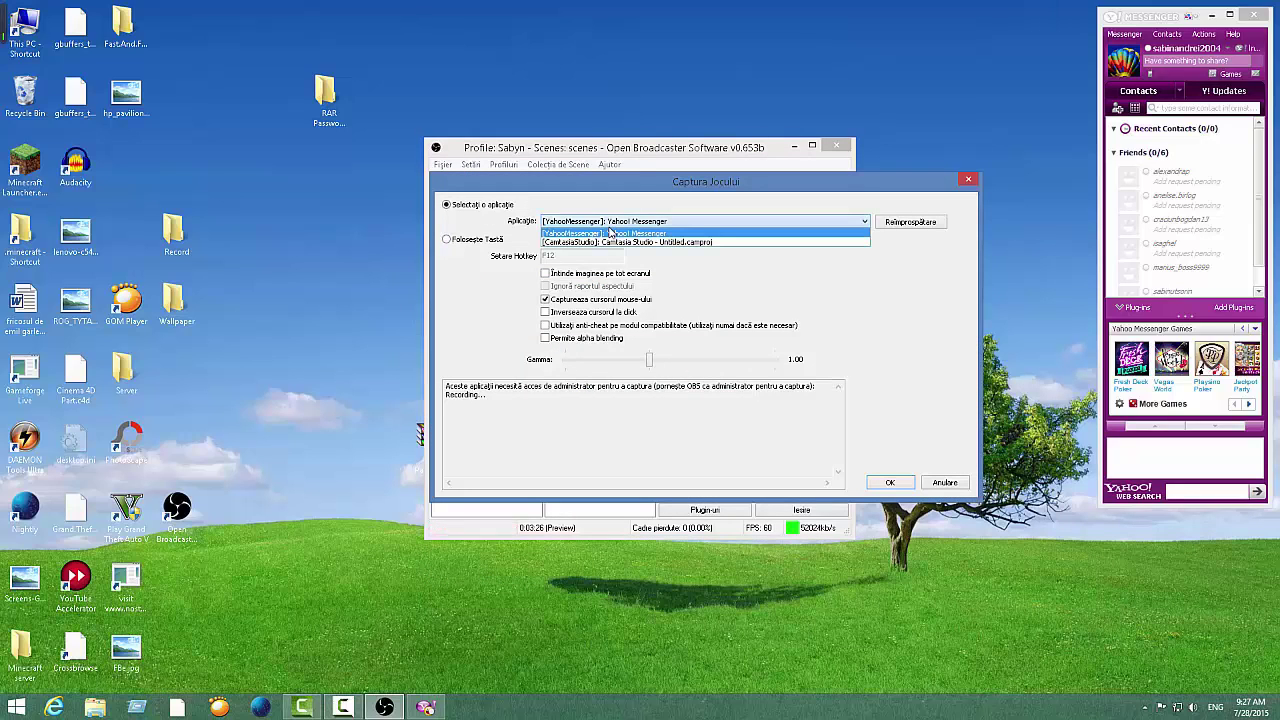
{"action": "left_click", "coordinate": [663, 242]}
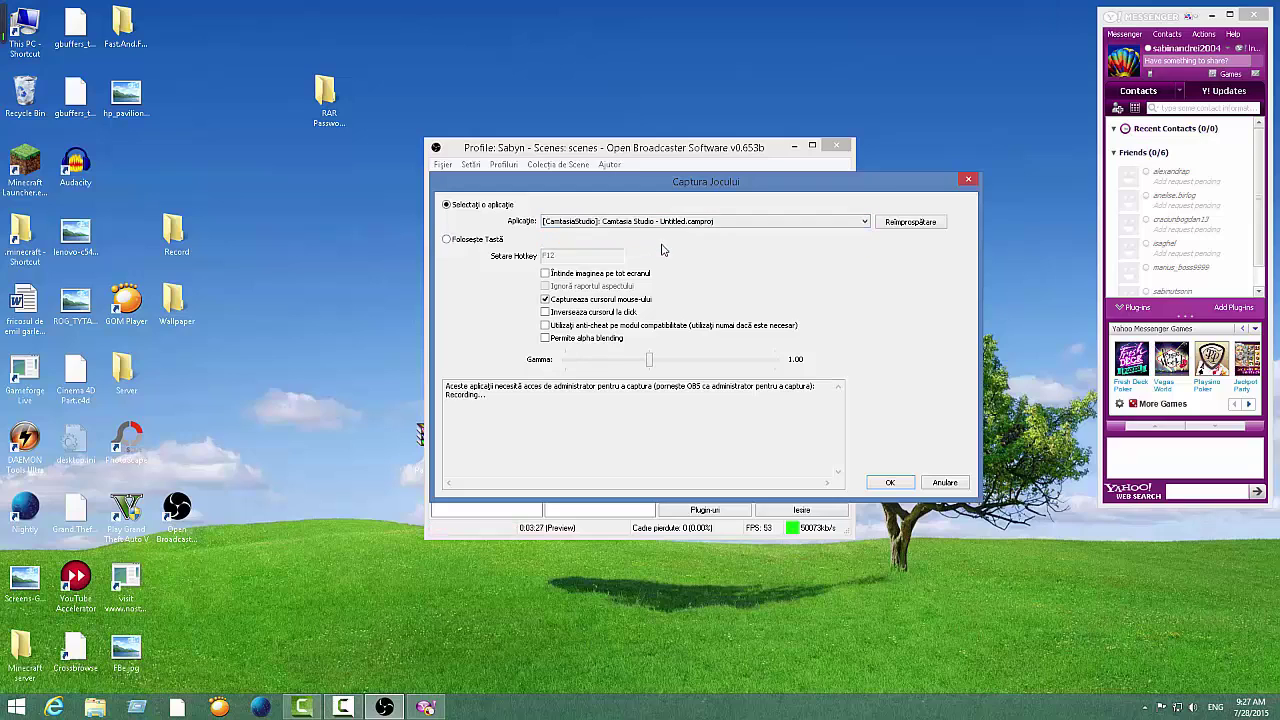
{"action": "left_click", "coordinate": [889, 483]}
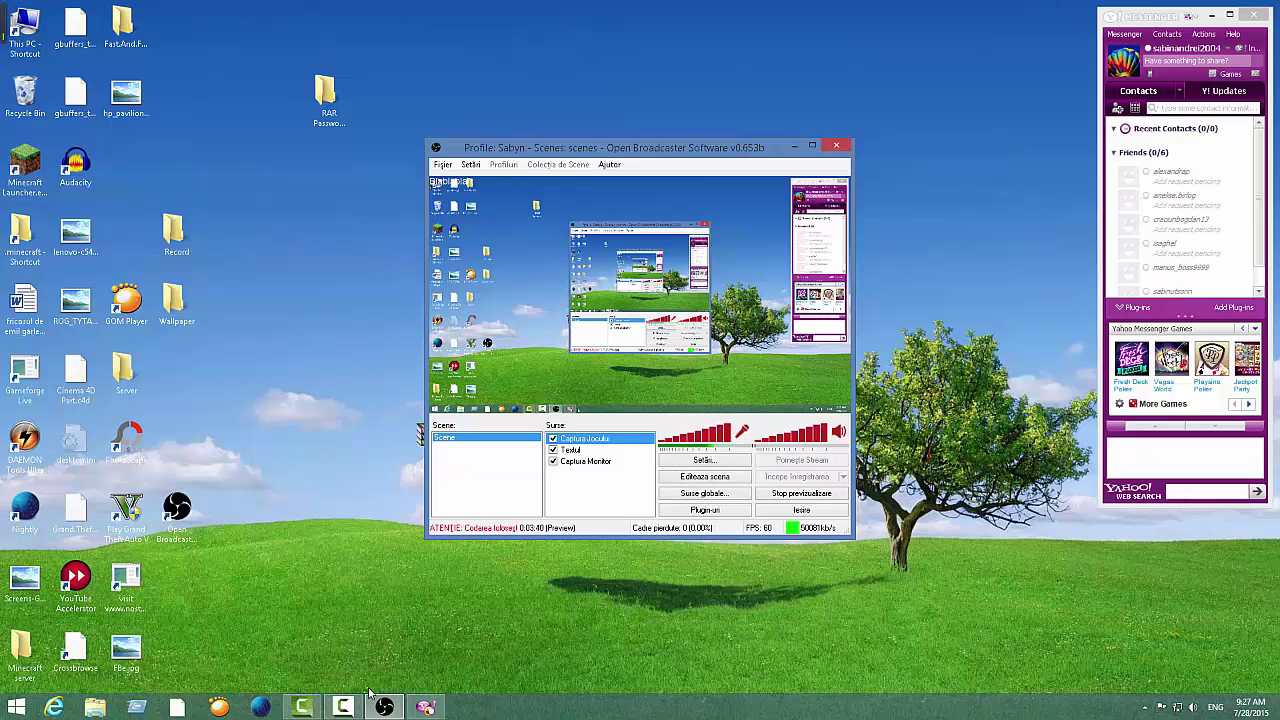
Switch to the Camtasia recorder window.
{"action": "left_click", "coordinate": [342, 706]}
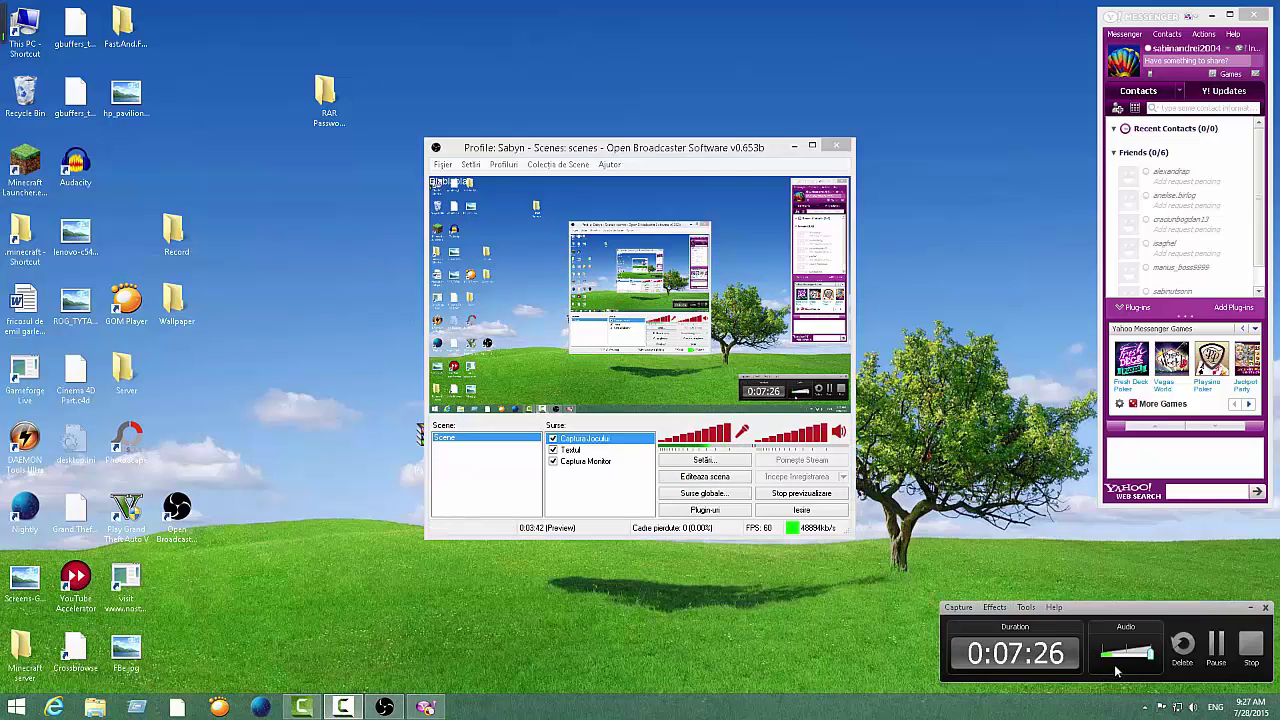